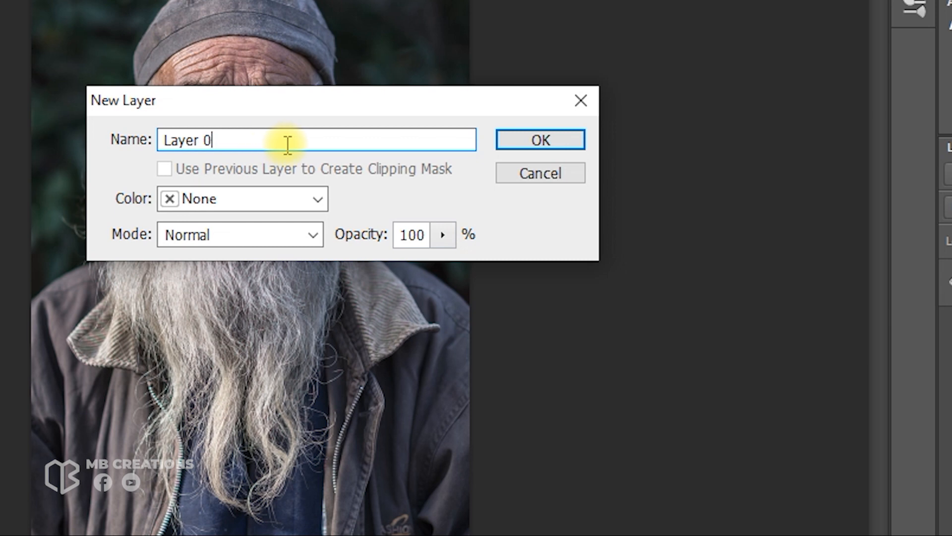
Confirm converting the background into a regular layer named Layer 0
left_click(557, 135)
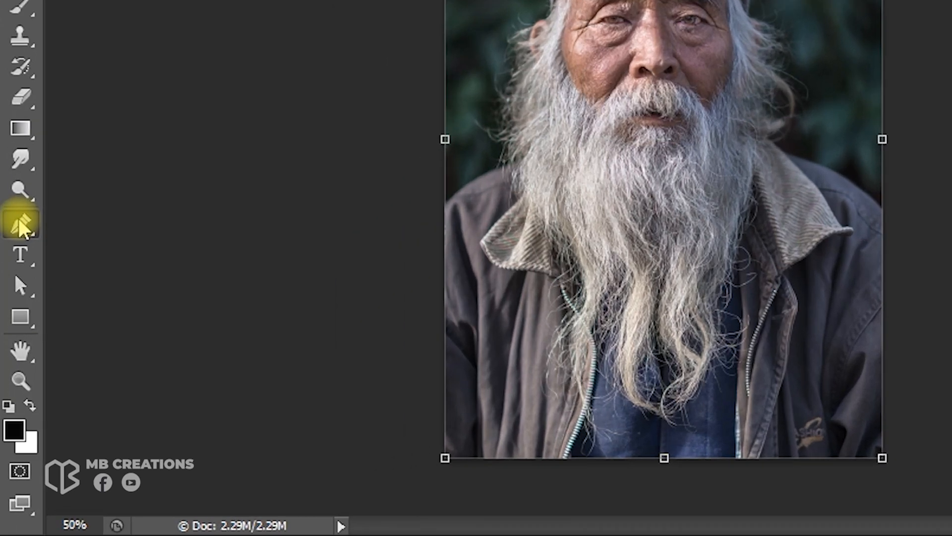
With the Pen tool, start a path tracing the man's left shoulder and up the outer edge of his beard
right_click(14, 308)
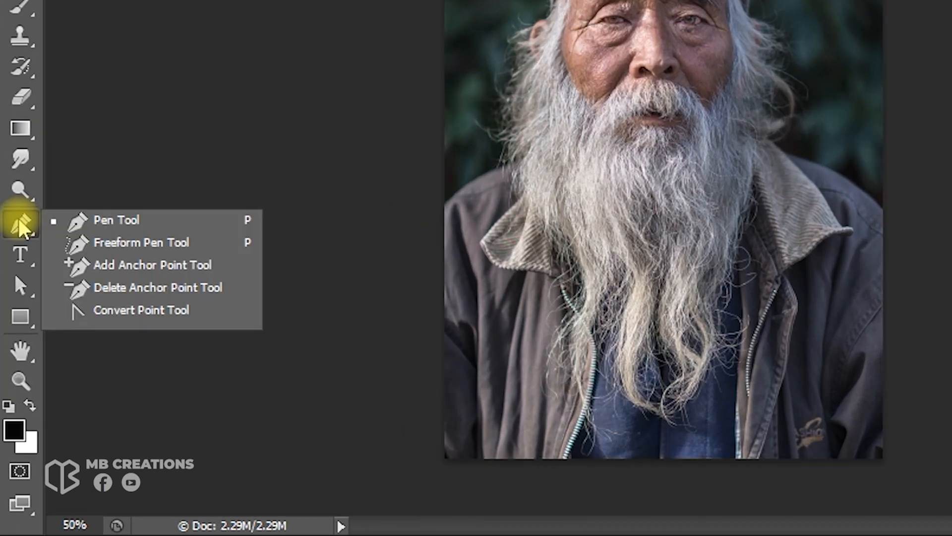
left_click(168, 226)
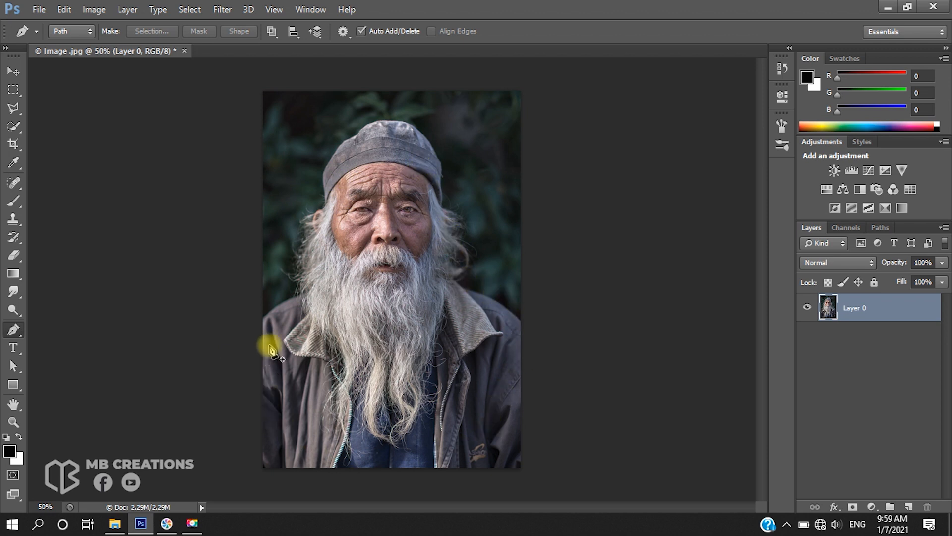
scroll(270, 347, "up", 15)
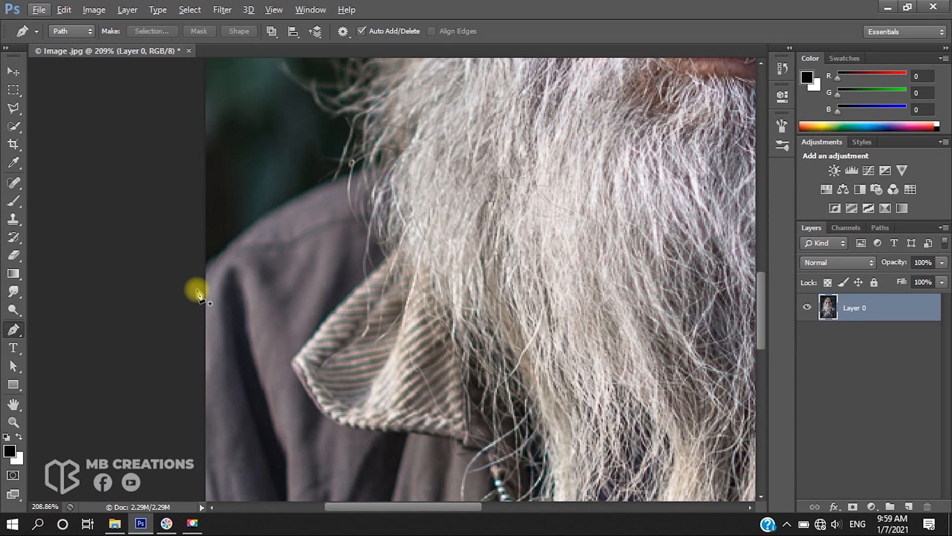
left_click(197, 290)
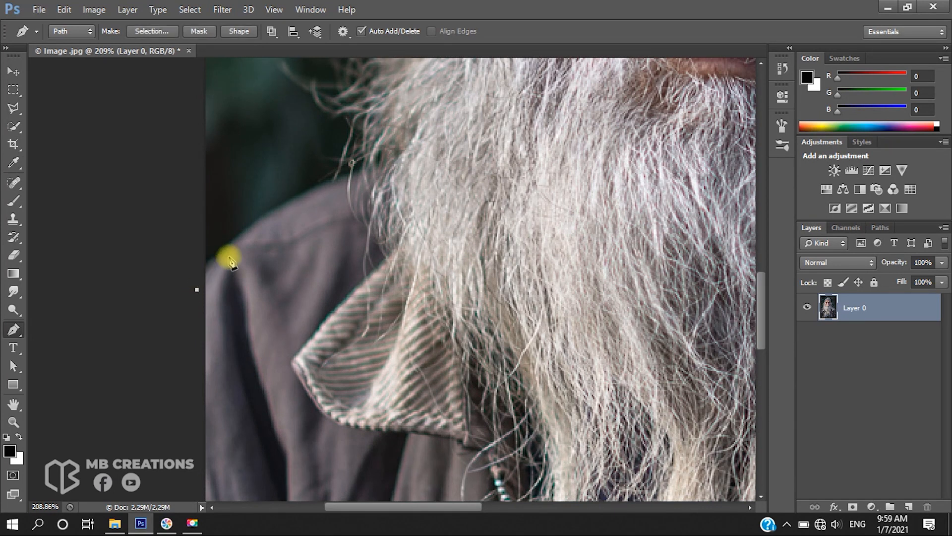
left_click_drag(277, 213, 278, 212)
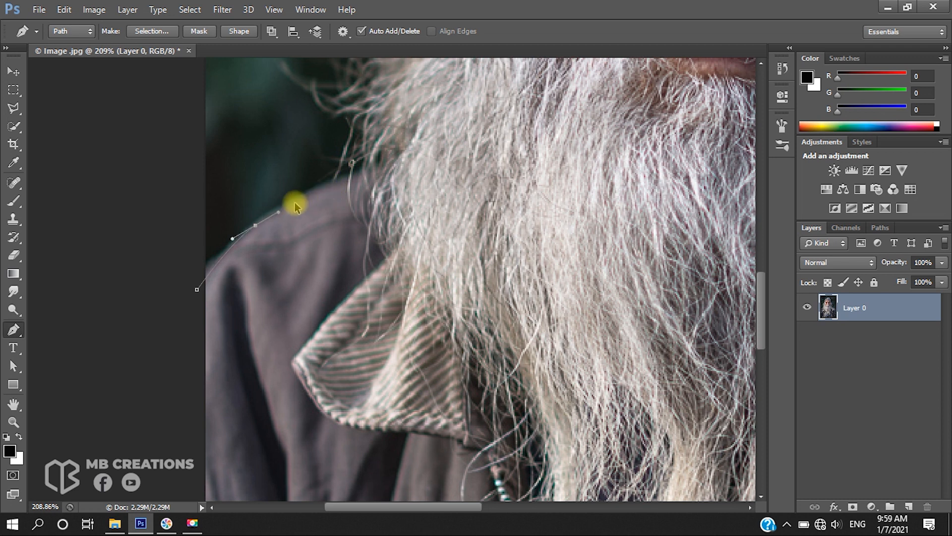
scroll(264, 219, "up", 2)
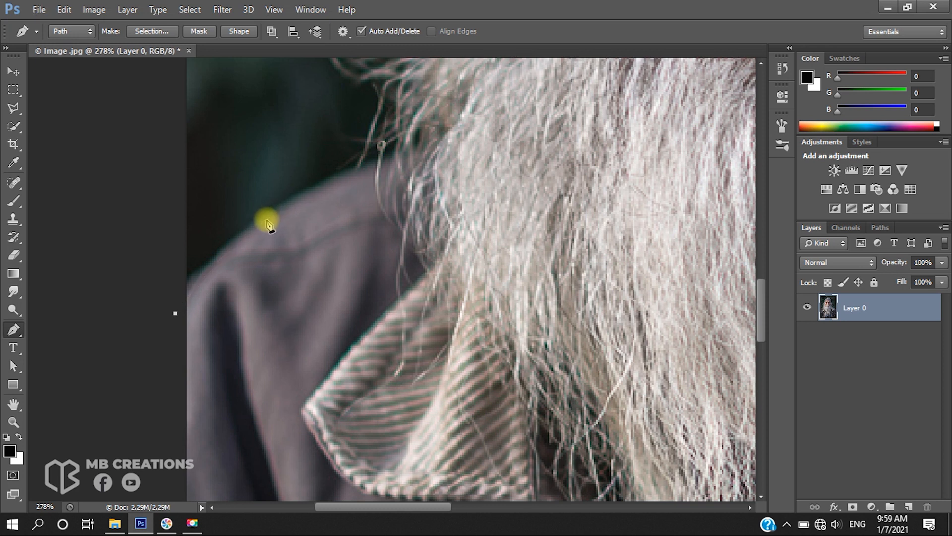
left_click(290, 206)
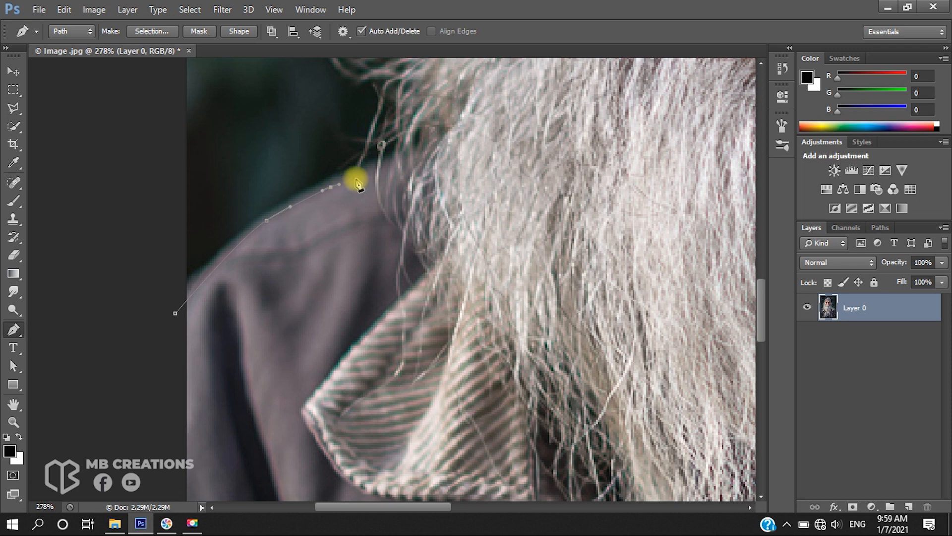
left_click(360, 161)
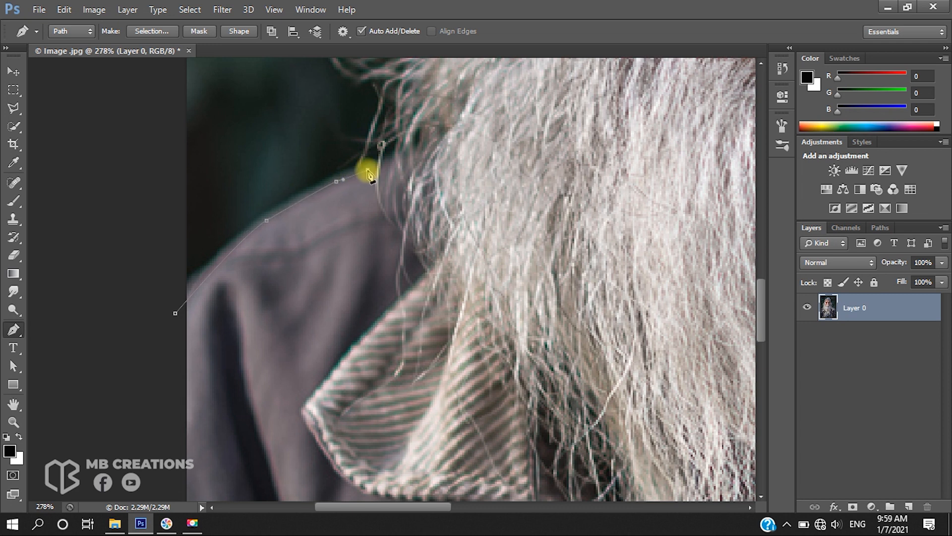
left_click(382, 144)
scroll(368, 174, "up", 4)
left_click(363, 183)
scroll(368, 186, "up", 6)
left_click(375, 190)
scroll(391, 183, "up", 10)
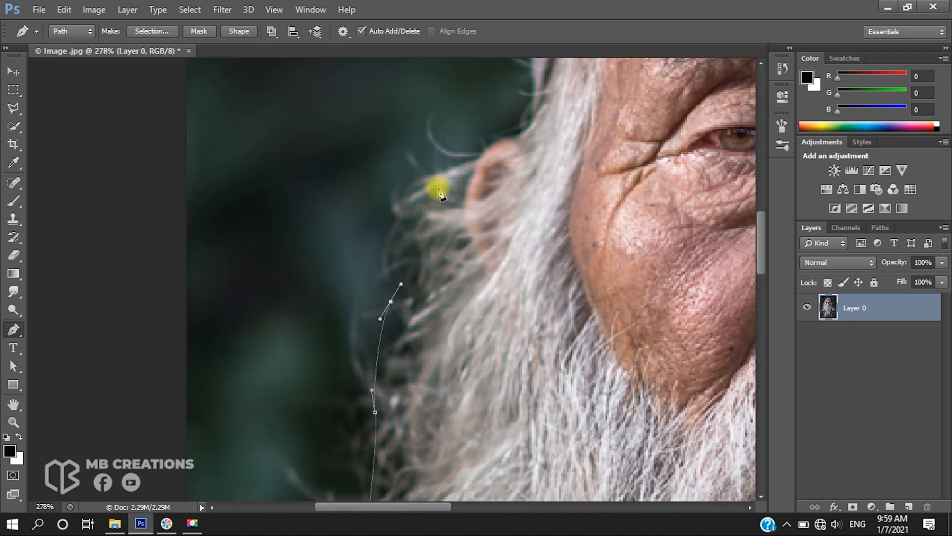
Continue the path up past the ear and over the outline of the cap
scroll(461, 134, "up", 2)
left_click_drag(482, 157, 485, 151)
left_click(507, 137)
scroll(526, 164, "up", 5)
scroll(535, 211, "up", 6)
left_click_drag(548, 235, 550, 194)
left_click(536, 235)
scroll(537, 223, "up", 3)
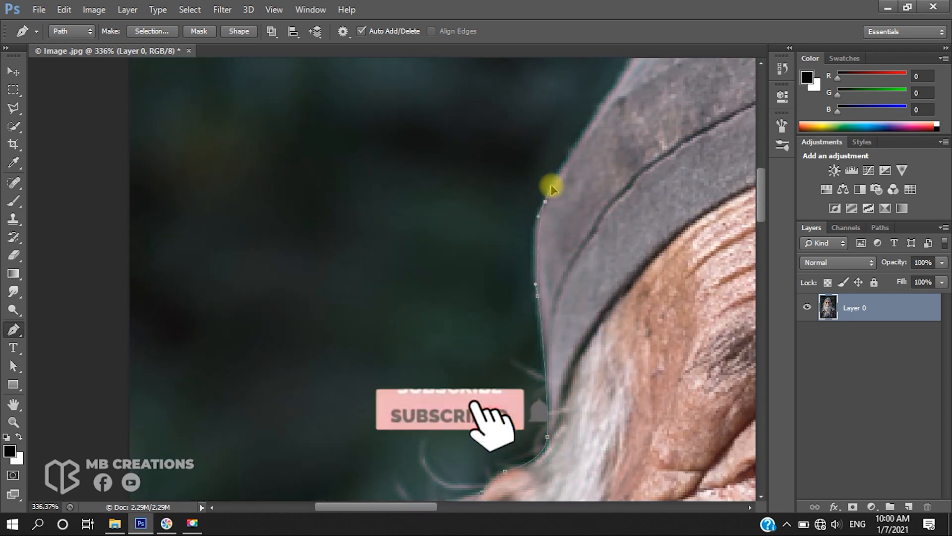
scroll(540, 198, "up", 7)
left_click_drag(502, 236, 518, 216)
left_click(560, 171)
scroll(553, 170, "right", 4)
left_click_drag(530, 145, 537, 133)
scroll(536, 169, "up", 4)
scroll(535, 189, "right", 4)
left_click_drag(495, 208, 528, 197)
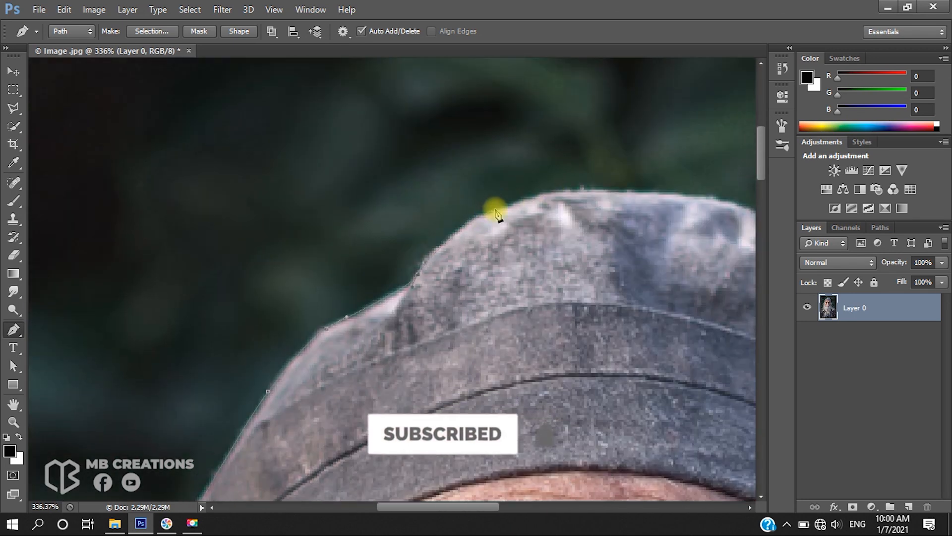
scroll(446, 210, "right", 4)
scroll(333, 224, "up", 3)
left_click(317, 238)
scroll(398, 191, "right", 2)
left_click_drag(376, 207, 431, 199)
scroll(424, 184, "right", 6)
left_click_drag(506, 238, 530, 254)
Continue the path down the right side of the hair and shoulder and close it around the bottom of the body
scroll(530, 254, "down", 2)
left_click_drag(479, 199, 486, 208)
left_click_drag(521, 243, 640, 368)
scroll(597, 342, "down", 2)
scroll(640, 368, "down", 2)
left_click_drag(632, 353, 632, 372)
scroll(632, 374, "down", 2)
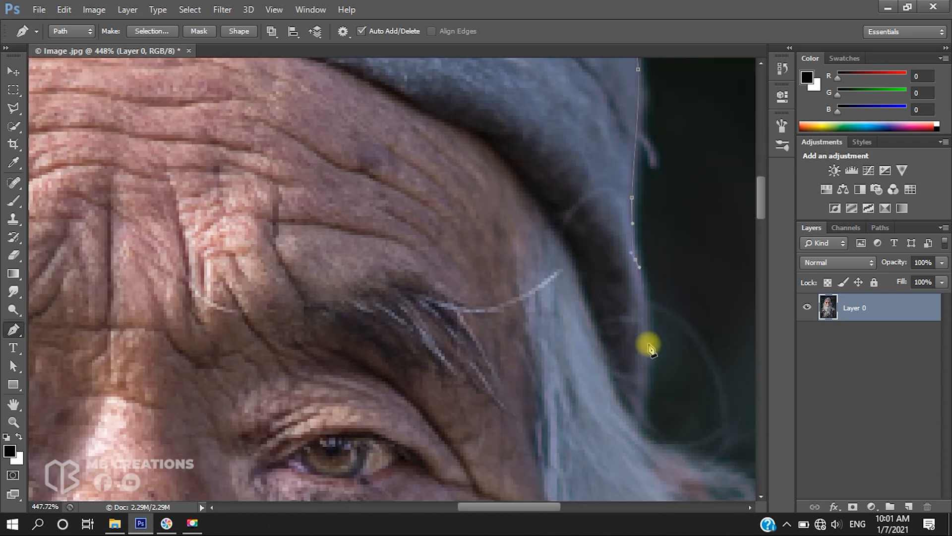
left_click_drag(649, 335, 650, 358)
scroll(651, 342, "down", 2)
left_click_drag(644, 308, 645, 331)
left_click(662, 335)
scroll(662, 336, "down", 6)
left_click_drag(659, 292, 686, 308)
scroll(664, 325, "down", 3)
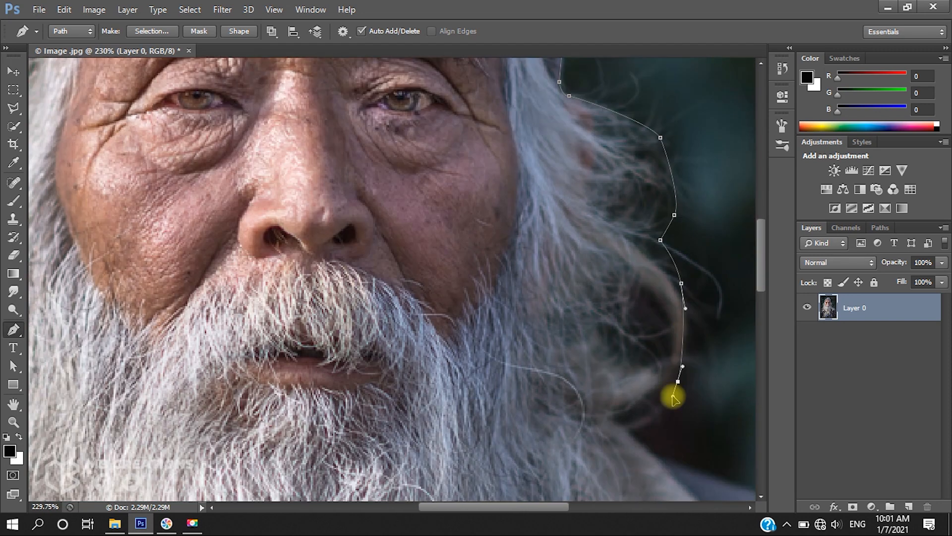
left_click_drag(678, 383, 674, 397)
scroll(674, 397, "down", 3)
left_click(540, 340)
left_click_drag(596, 389, 613, 395)
scroll(585, 389, "right", 4)
left_click_drag(547, 394, 589, 417)
left_click_drag(661, 410, 674, 425)
scroll(701, 407, "down", 10)
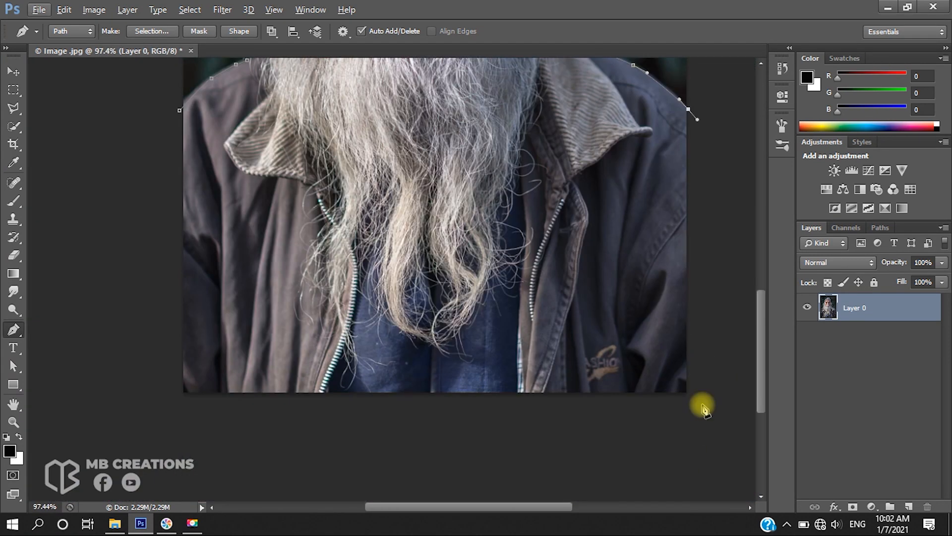
Turn the closed path into a selection with a feather radius of 0 pixels
scroll(442, 241, "up", 3)
scroll(441, 240, "down", 3)
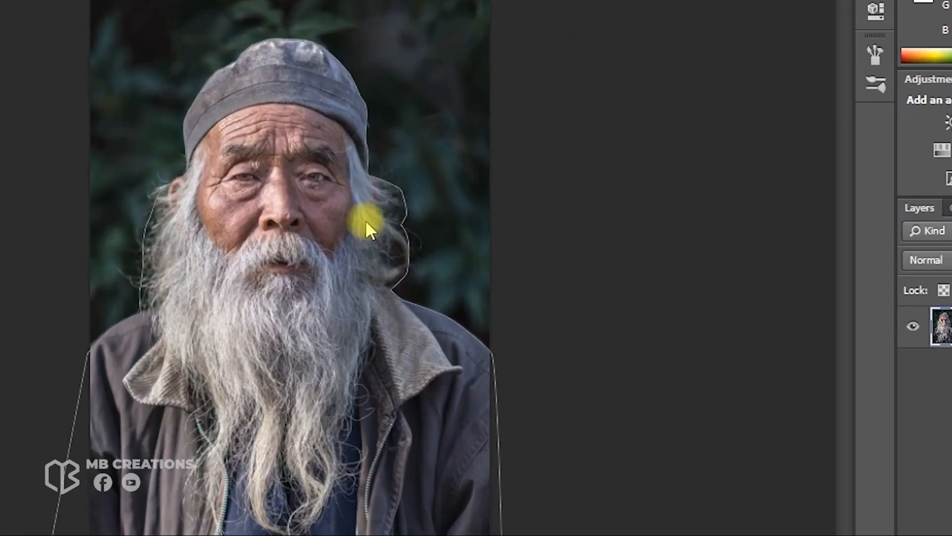
right_click(443, 242)
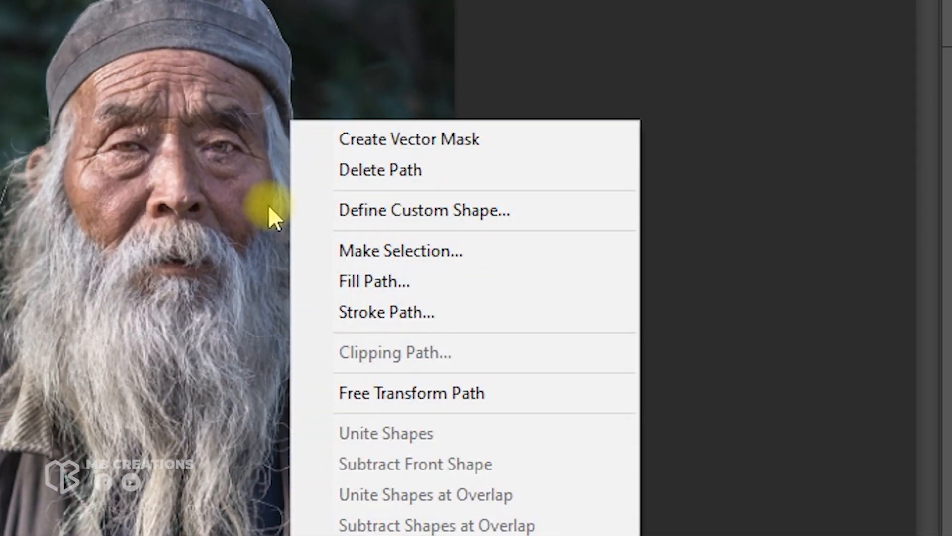
left_click(559, 256)
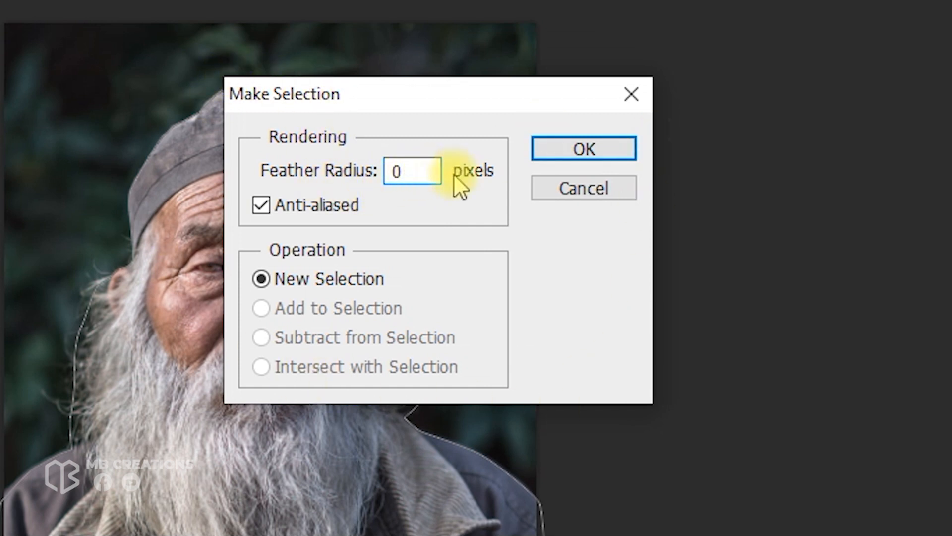
left_click(622, 150)
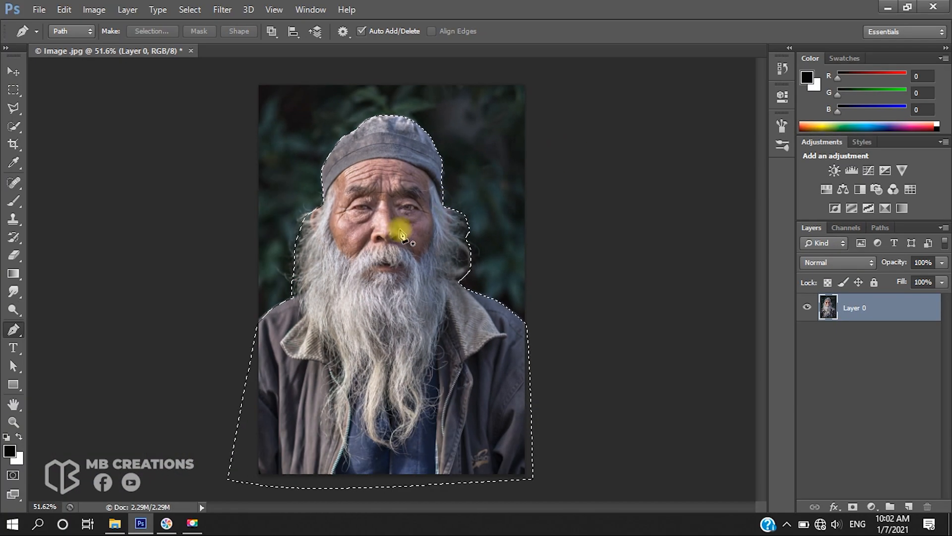
Copy the selection onto a new layer and toggle the original layer's visibility to check the cutout
key("ctrl+j")
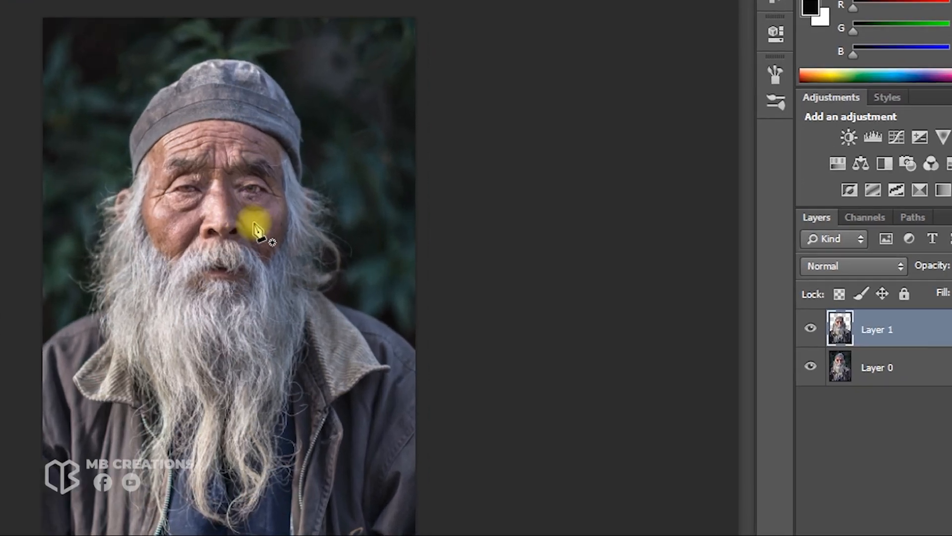
left_click(806, 368)
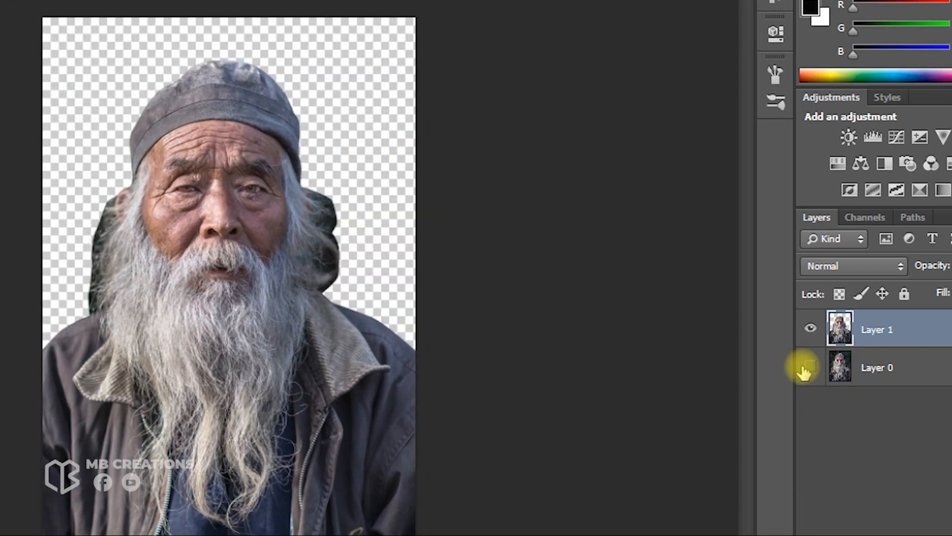
left_click(806, 367)
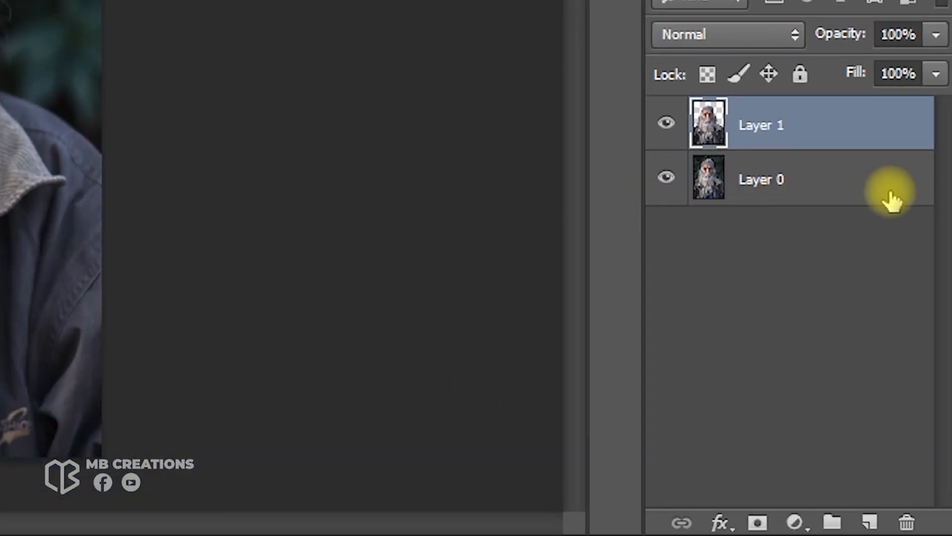
Add a new empty layer directly above Layer 0
left_click(891, 199)
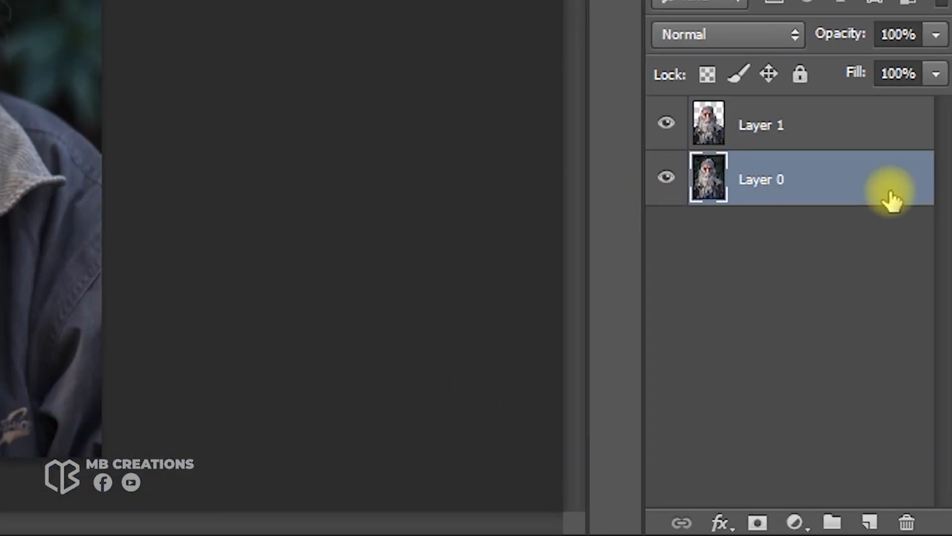
left_click(867, 522)
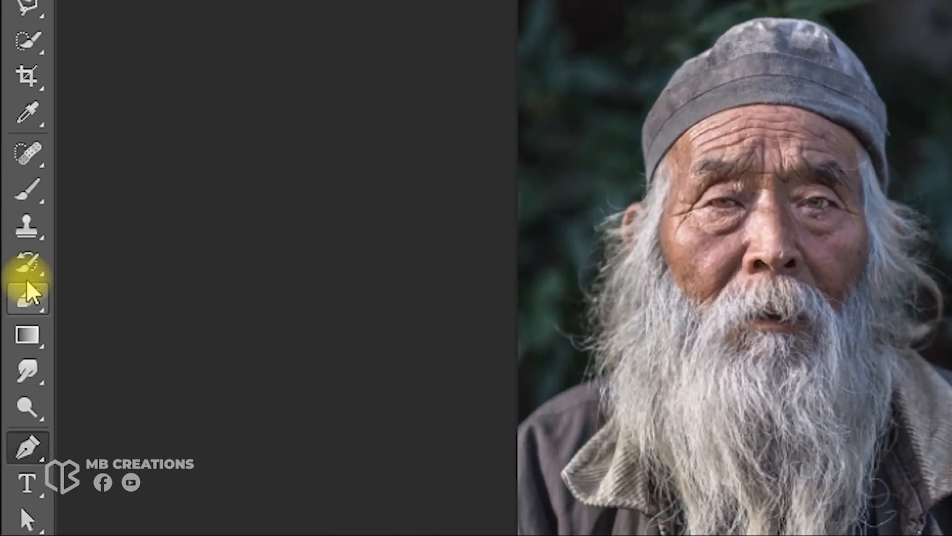
Set the foreground colour to red ff0000 and fill the new layer with it using the Paint Bucket tool
right_click(24, 336)
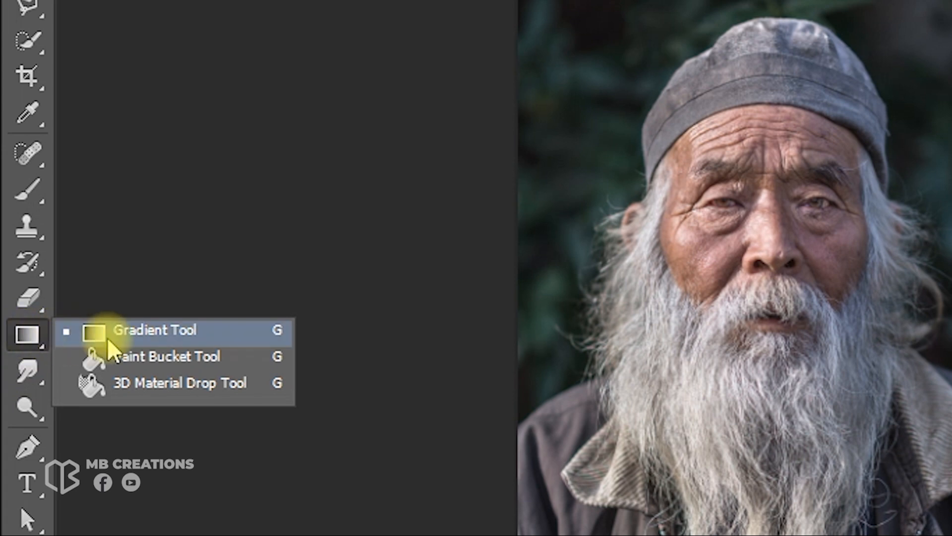
left_click(274, 357)
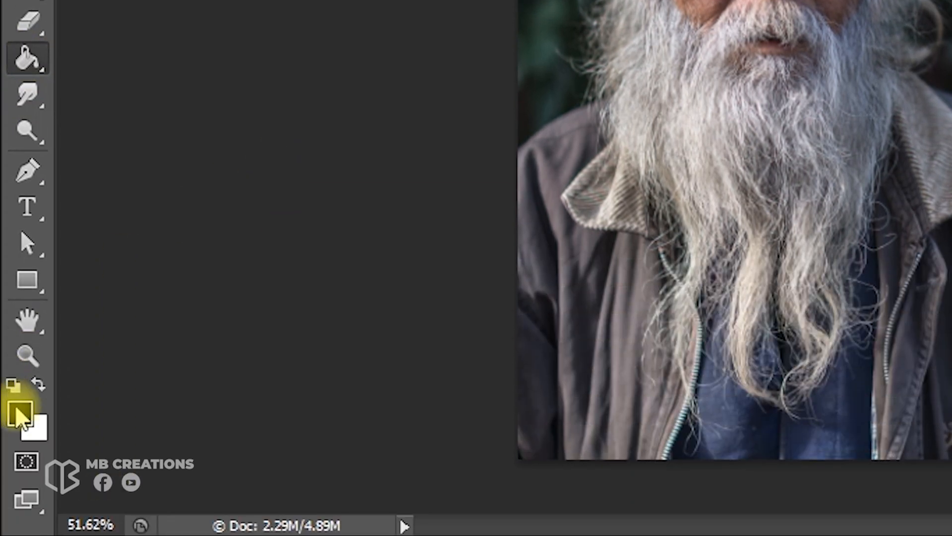
left_click(19, 414)
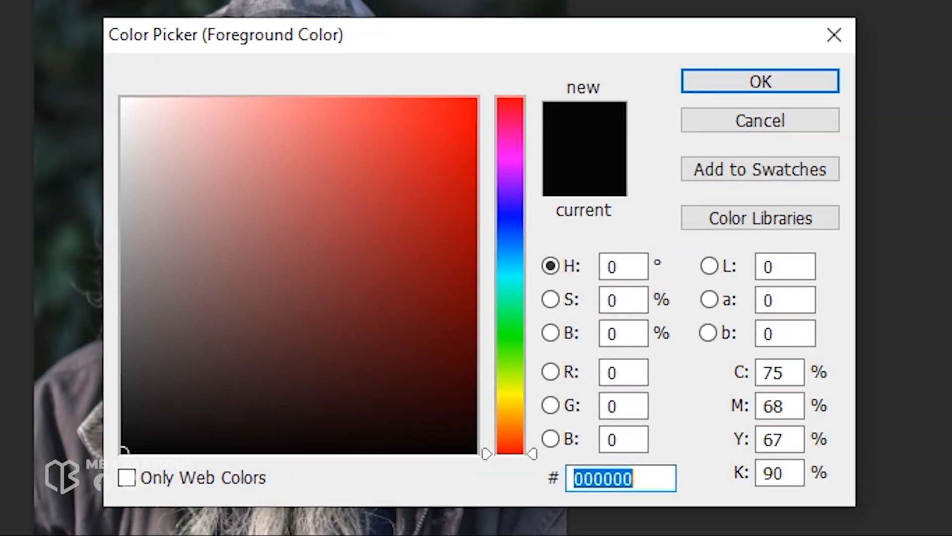
mouse_move(348, 245)
left_mouse_down()
mouse_move(468, 128)
mouse_move(477, 99)
left_mouse_up()
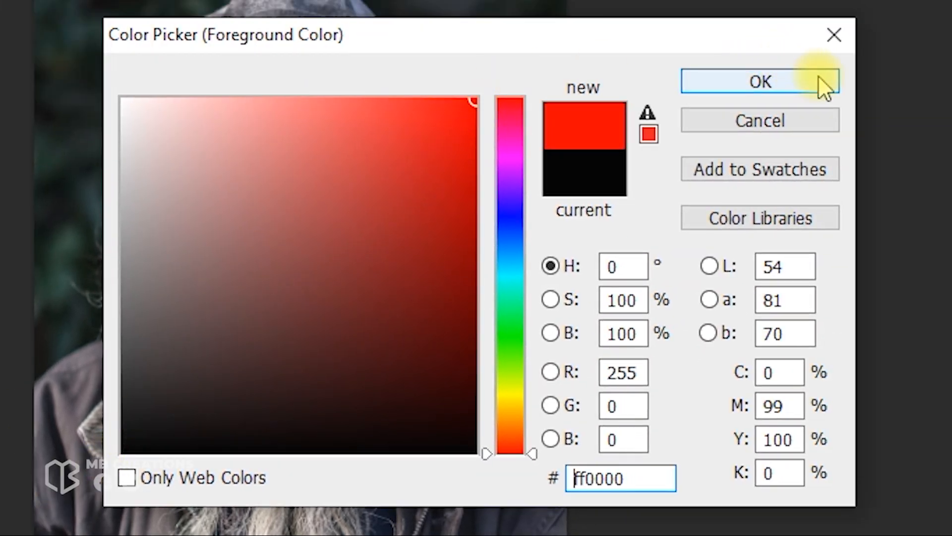
left_click(819, 77)
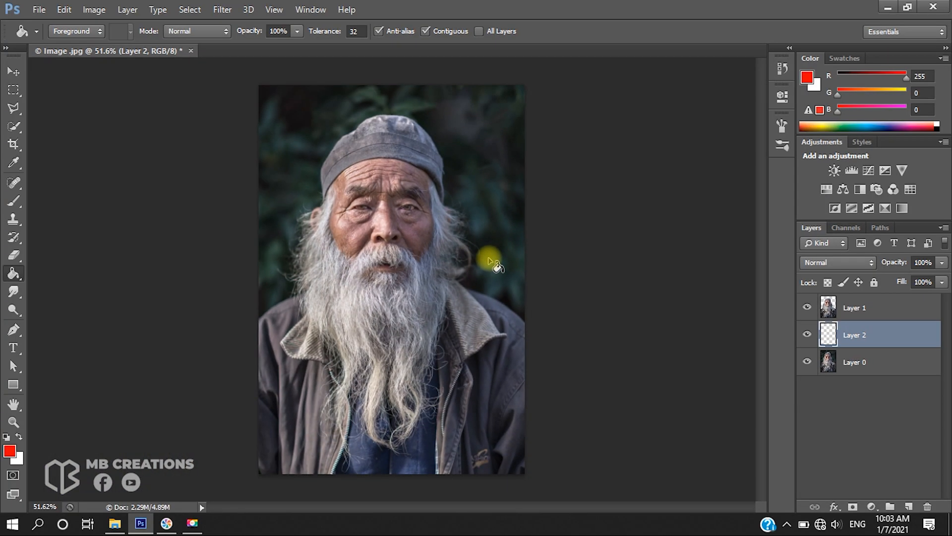
left_click(490, 259)
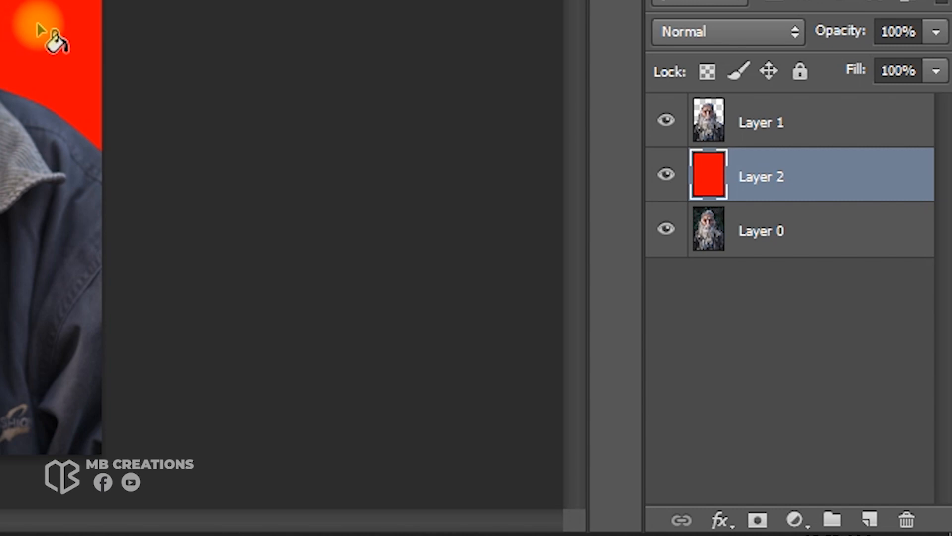
Add a layer mask to the cutout layer, Layer 1
left_click(815, 122)
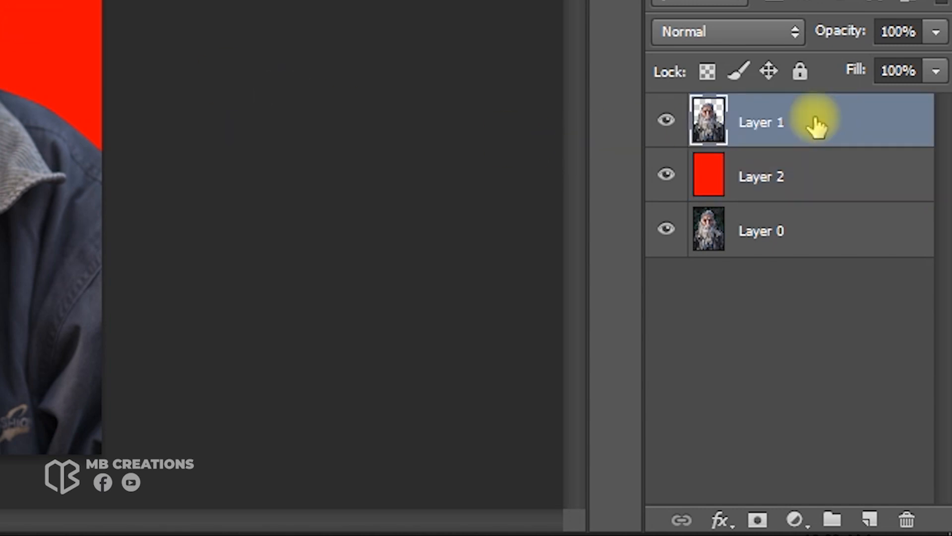
left_click(760, 517)
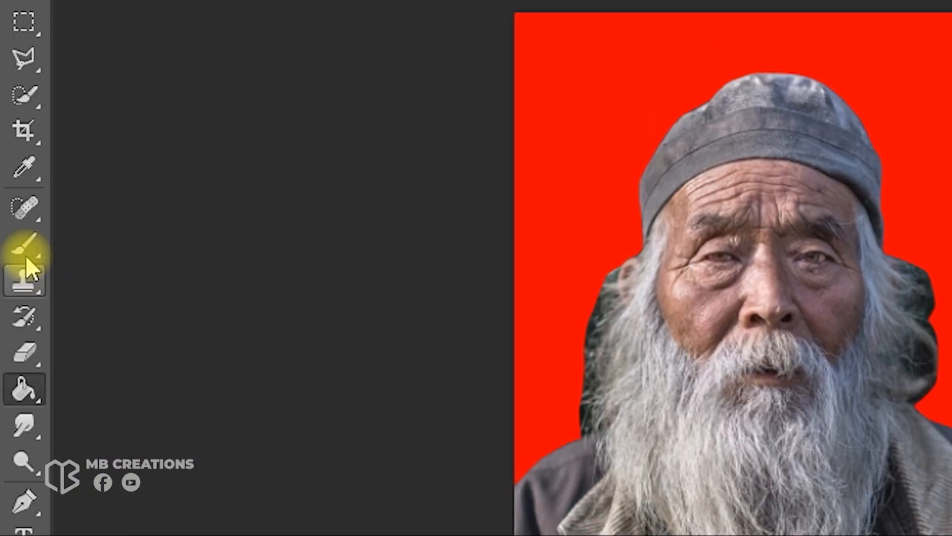
Switch to the Brush Tool and choose the 43 px spatter brush preset
right_click(21, 249)
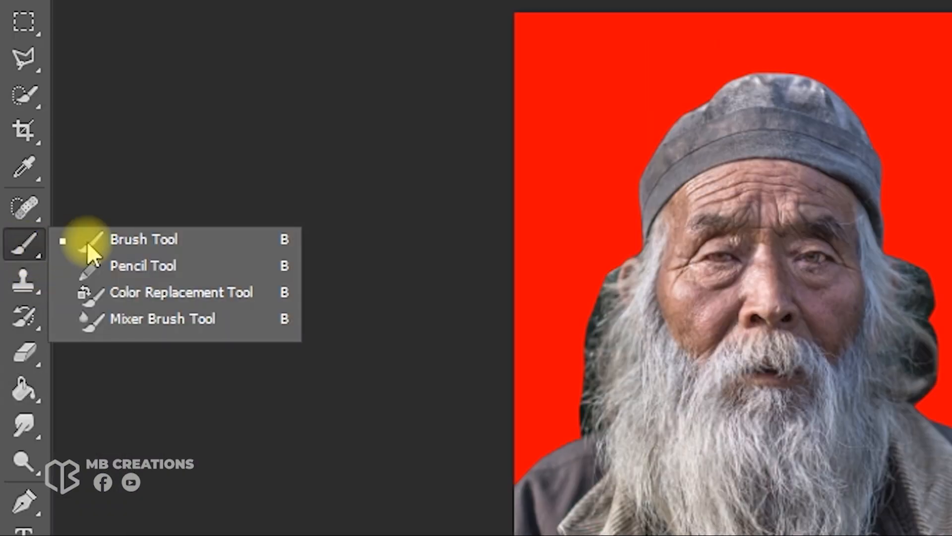
left_click(167, 241)
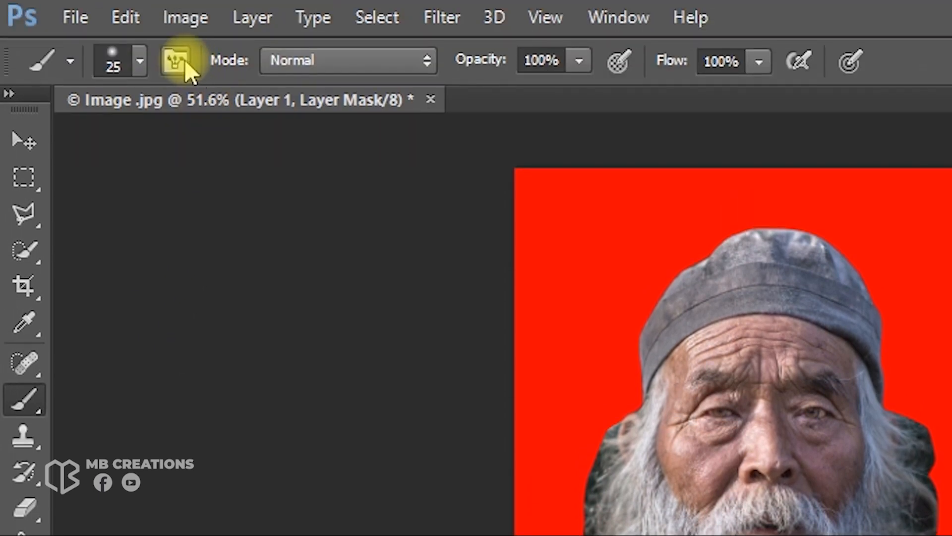
left_click(183, 60)
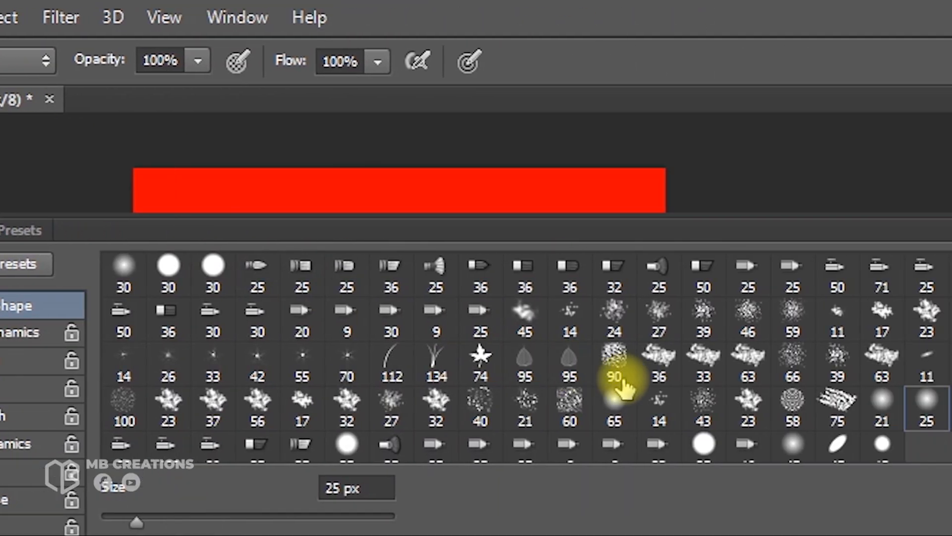
left_click(704, 403)
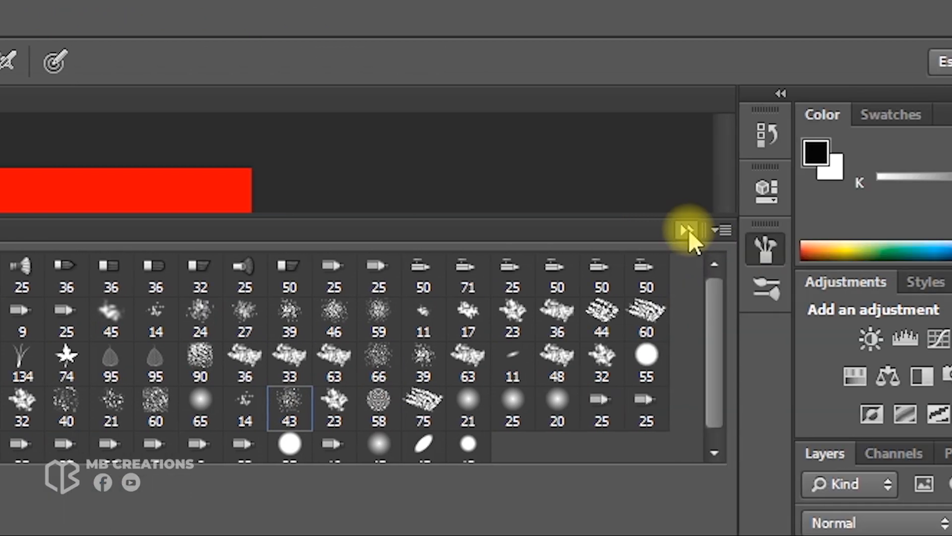
left_click(689, 229)
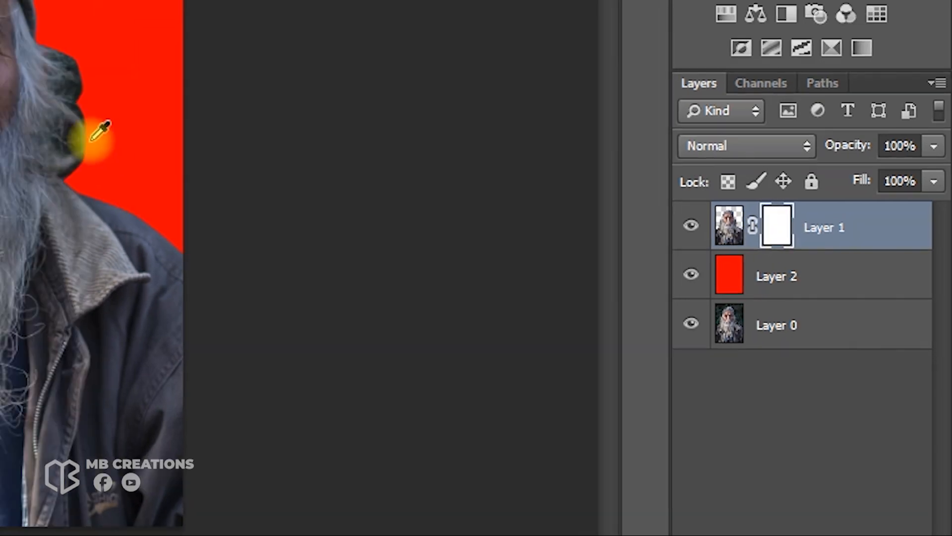
Paint black with the spatter brush on Layer 1's mask along the hair and beard edges to break them into strands
scroll(472, 251, "up", 11)
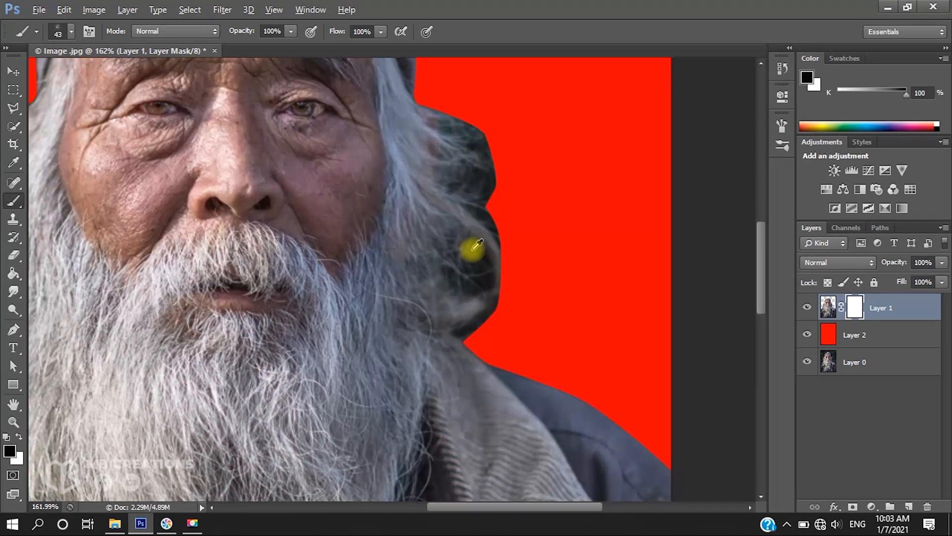
scroll(474, 247, "up", 5)
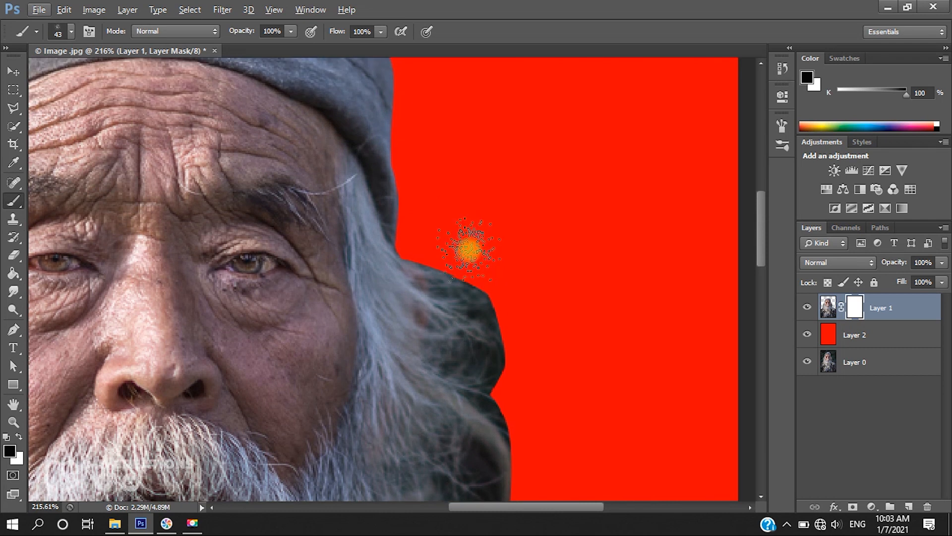
scroll(539, 305, "down", 3)
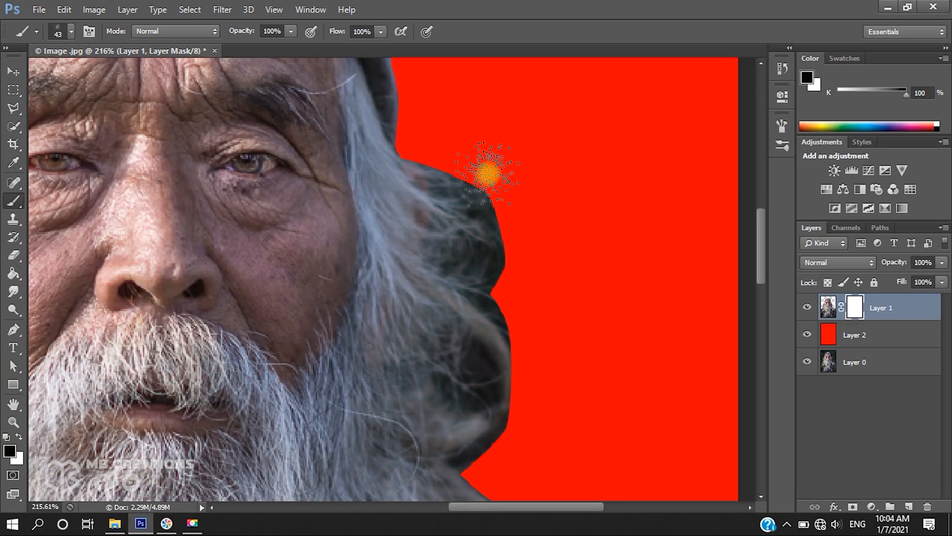
left_click_drag(457, 161, 528, 167)
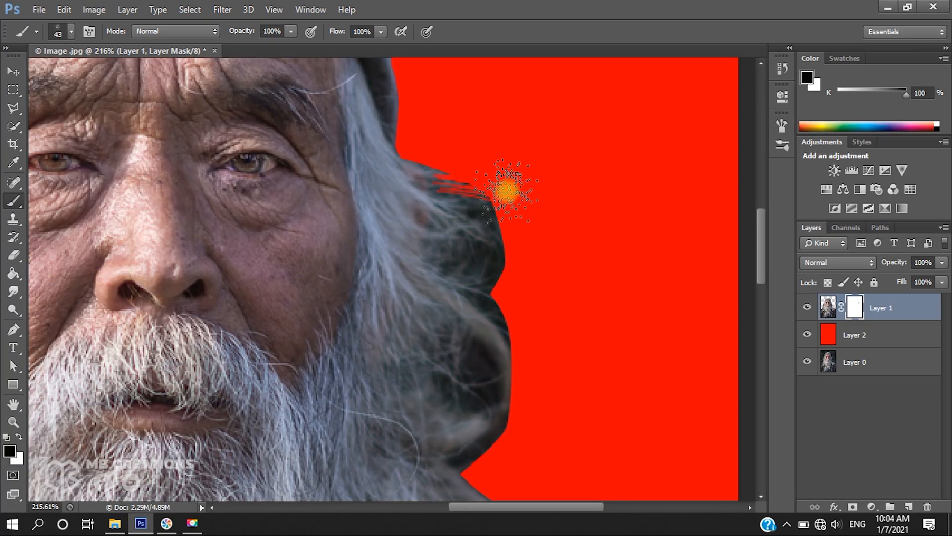
left_click_drag(478, 194, 567, 210)
left_click_drag(481, 237, 556, 244)
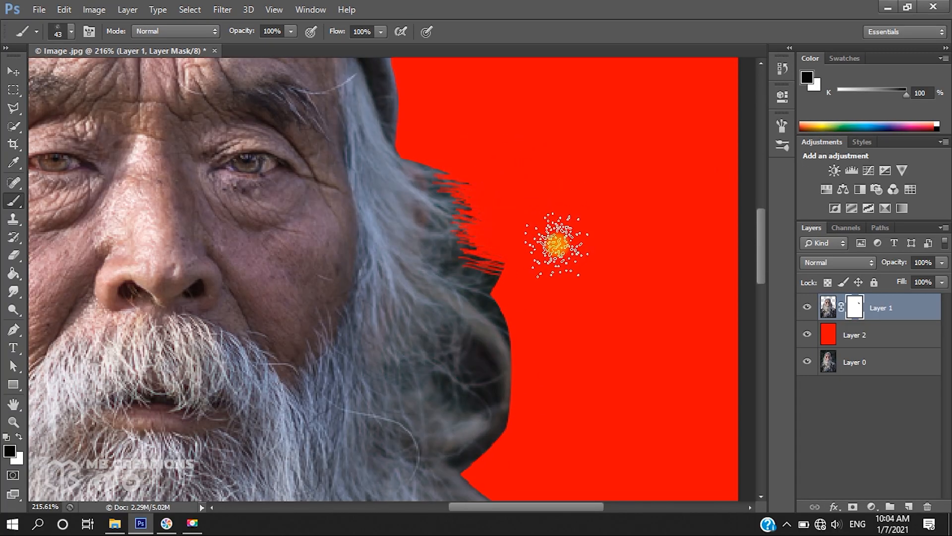
left_click_drag(479, 263, 548, 281)
scroll(548, 281, "down", 3)
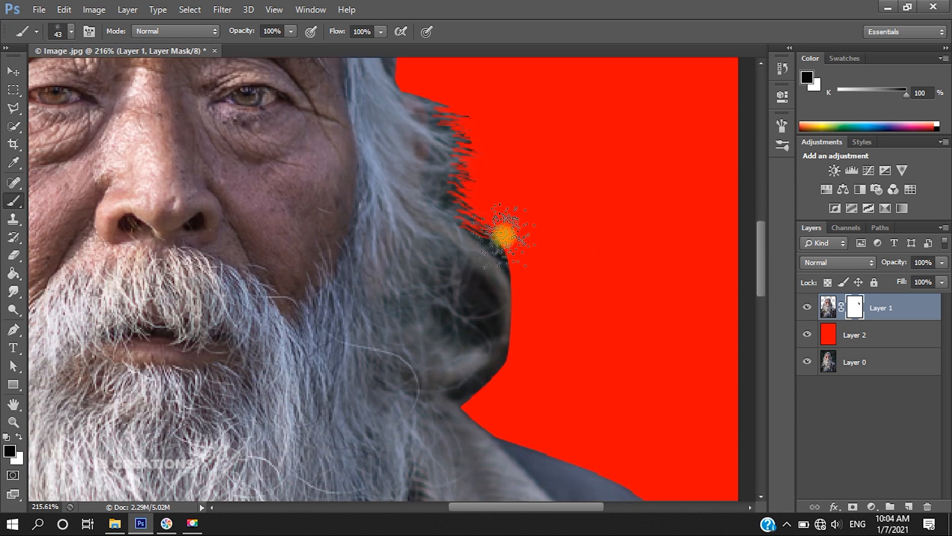
left_click_drag(486, 276, 562, 304)
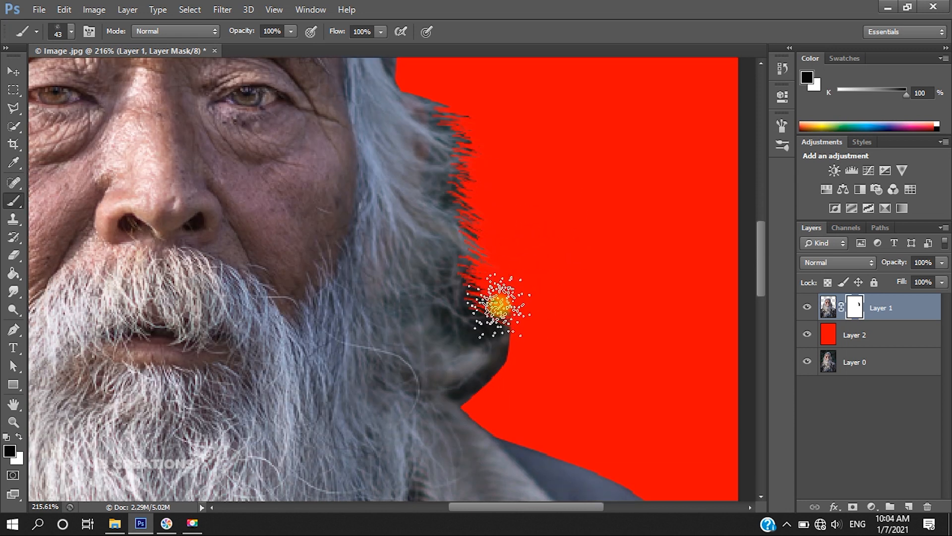
mouse_move(490, 313)
left_mouse_down()
mouse_move(551, 320)
mouse_move(591, 324)
left_mouse_up()
scroll(599, 311, "down", 3)
left_click_drag(480, 281, 569, 268)
scroll(453, 304, "down", 2)
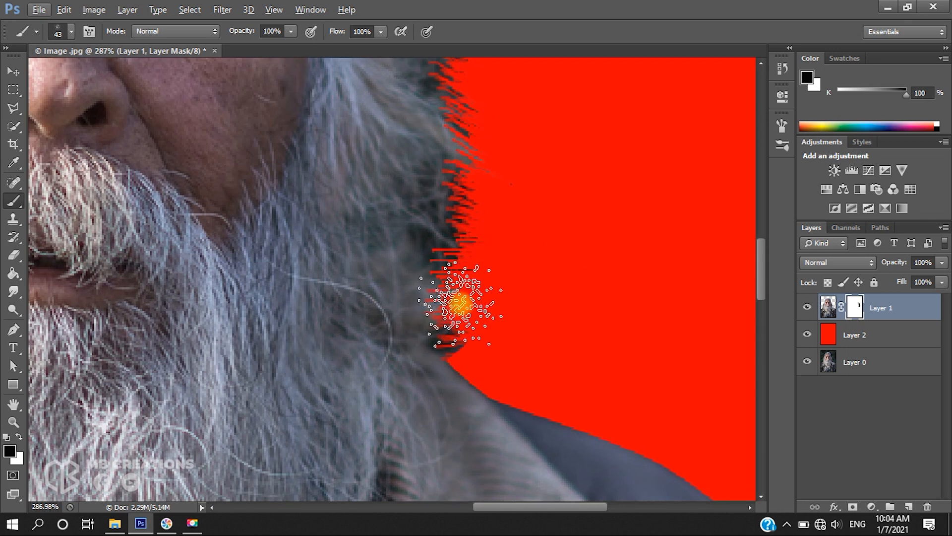
scroll(545, 288, "down", 3)
scroll(526, 278, "down", 3)
scroll(298, 270, "up", 10)
left_click_drag(385, 233, 419, 218)
mouse_move(389, 237)
left_mouse_down()
mouse_move(414, 251)
mouse_move(366, 292)
mouse_move(411, 289)
mouse_move(369, 341)
mouse_move(385, 343)
mouse_move(374, 306)
mouse_move(391, 329)
left_mouse_up()
Apply the layer mask to Layer 1
scroll(331, 374, "down", 3)
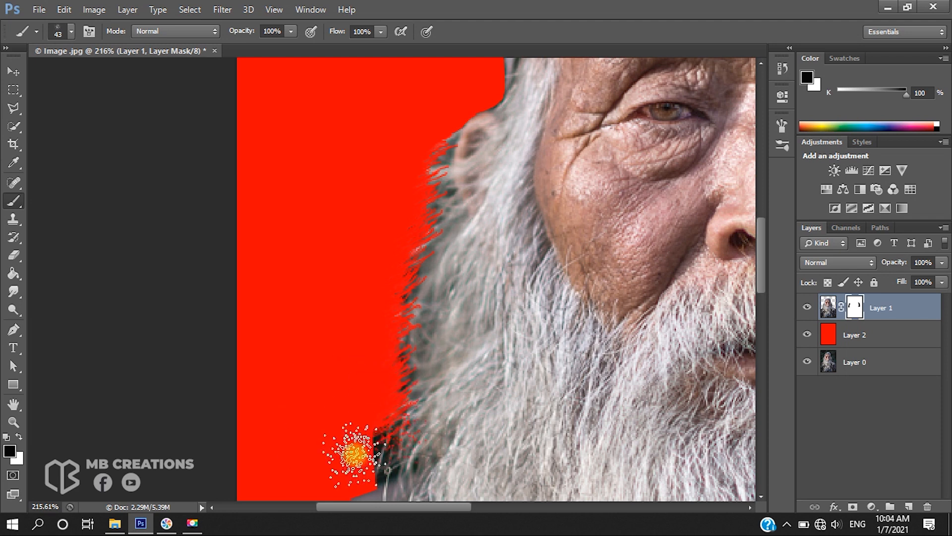
scroll(408, 399, "up", 3)
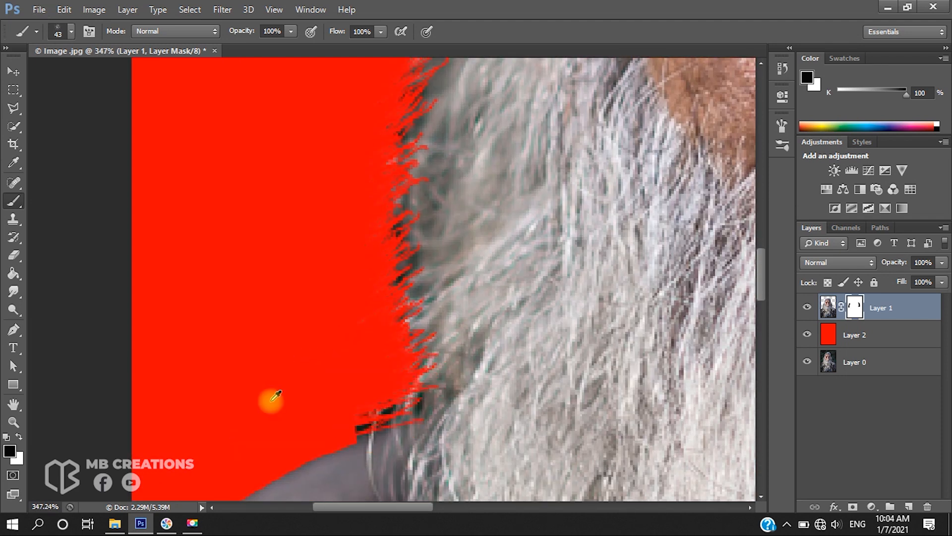
scroll(273, 397, "down", 6)
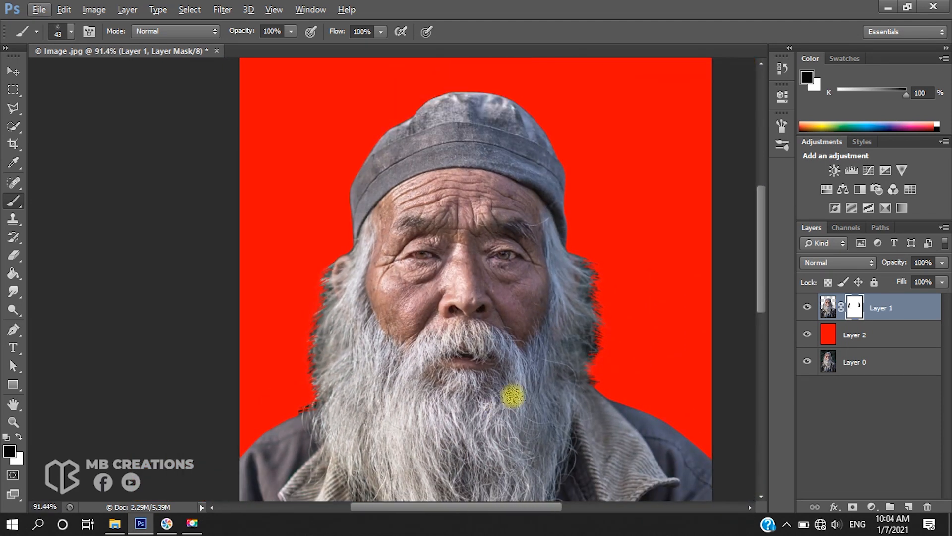
scroll(559, 364, "down", 1)
scroll(559, 363, "down", 4)
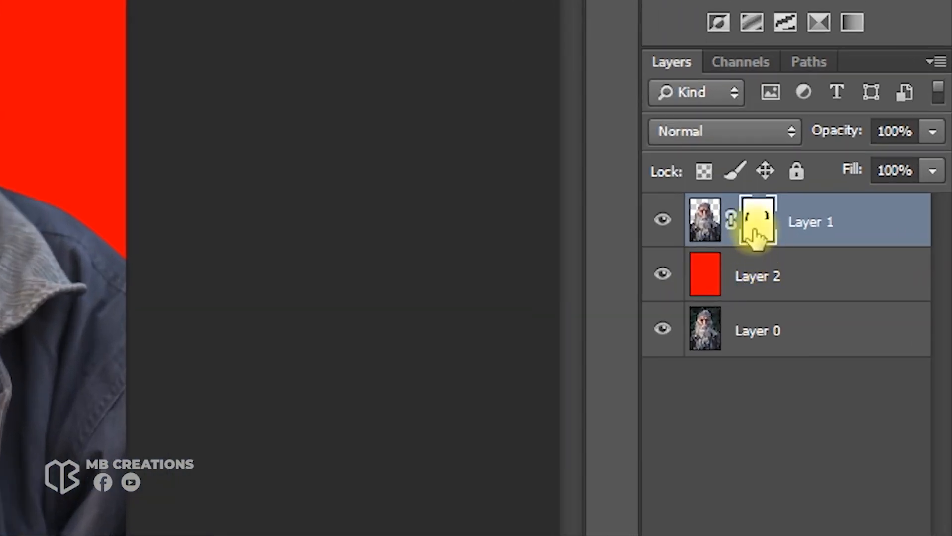
right_click(757, 233)
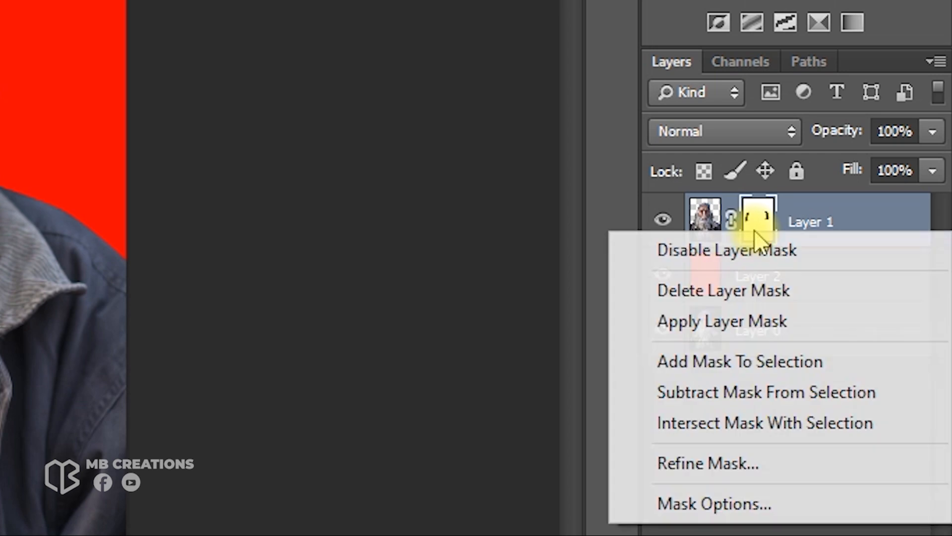
left_click(779, 321)
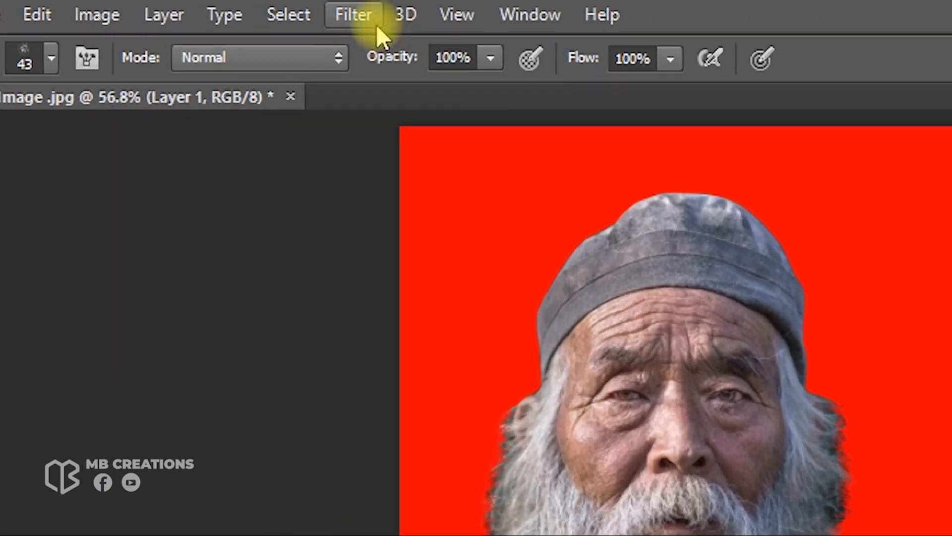
Apply the Oil Paint filter to Layer 1 with Stylization 5, Cleanliness 4, Scale 8, Bristle Detail 10, Angular Direction 300, Shine 1.3
left_click(229, 8)
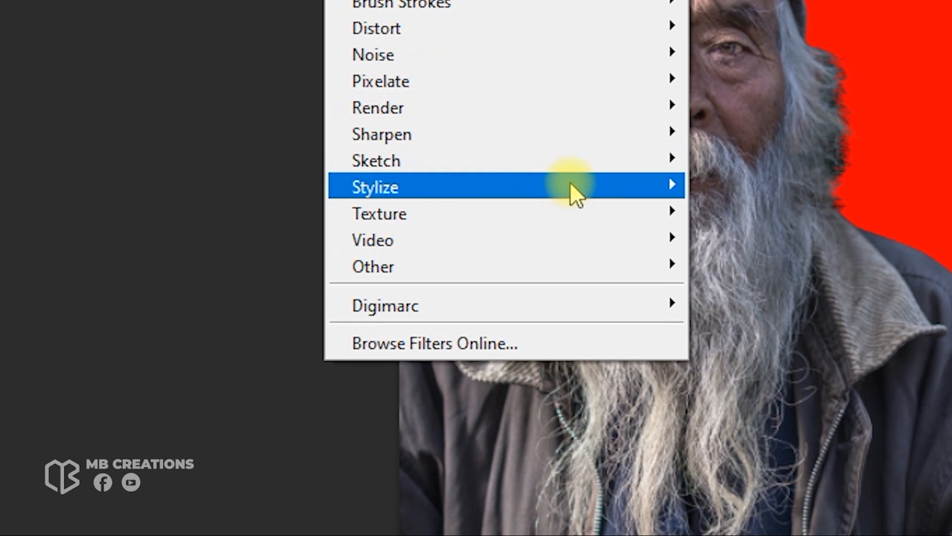
mouse_move(582, 190)
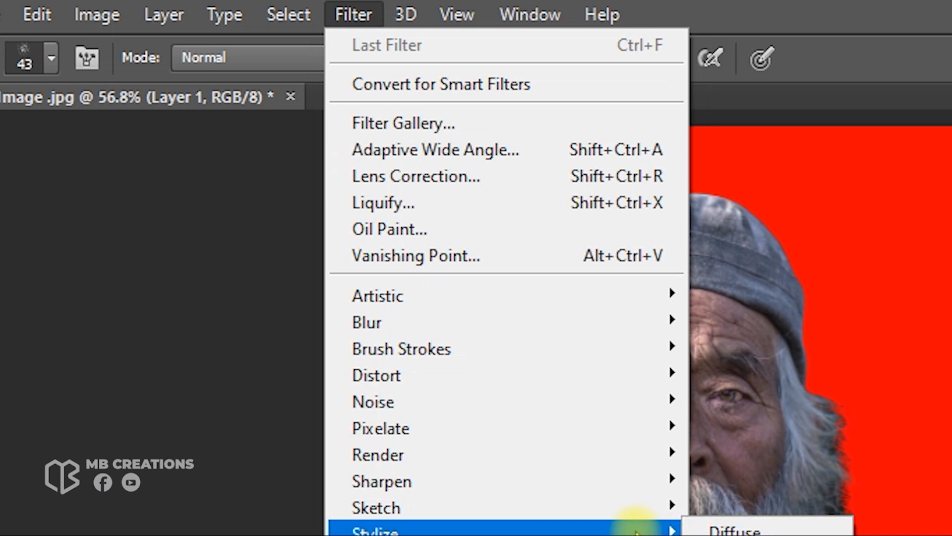
left_click(478, 232)
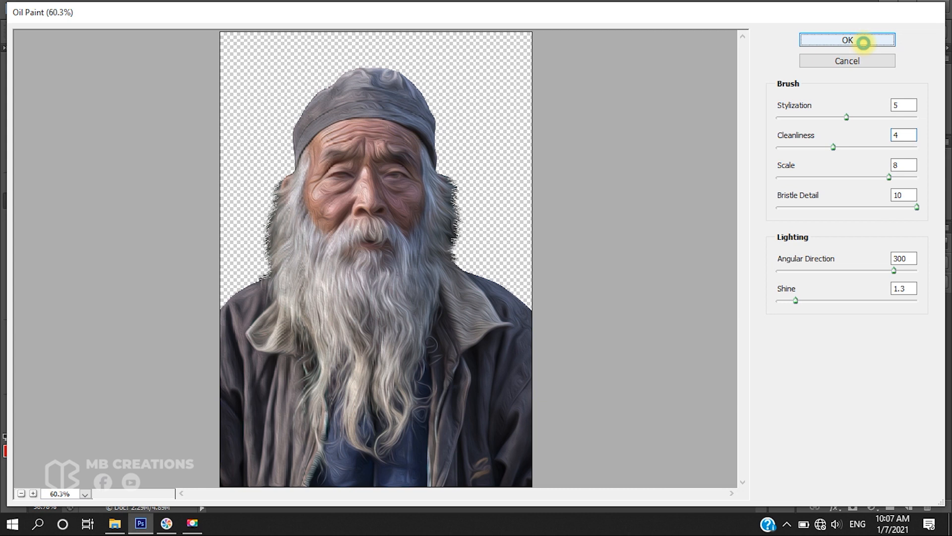
left_click(864, 43)
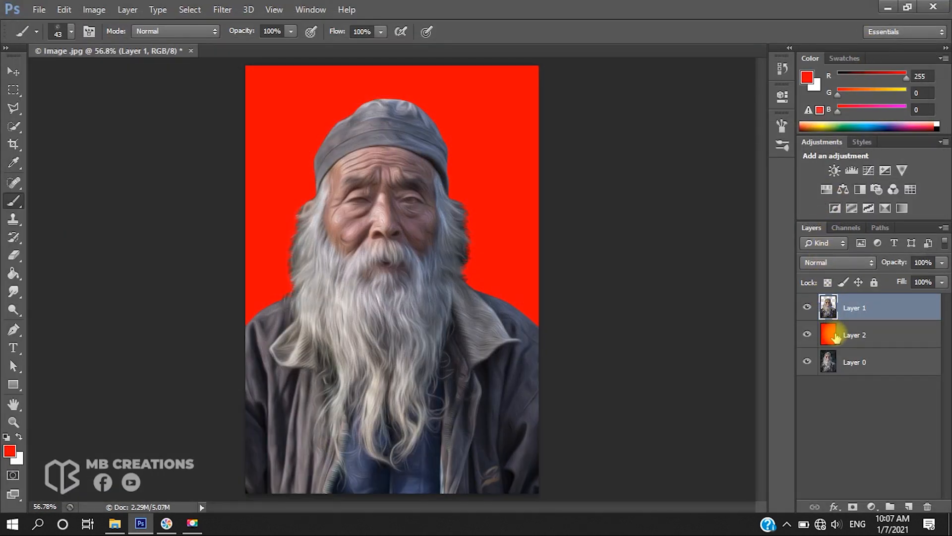
Switch to the Smudge tool on Layer 1, set its strength to 70% and pick the 43 px spatter brush
left_click(832, 335)
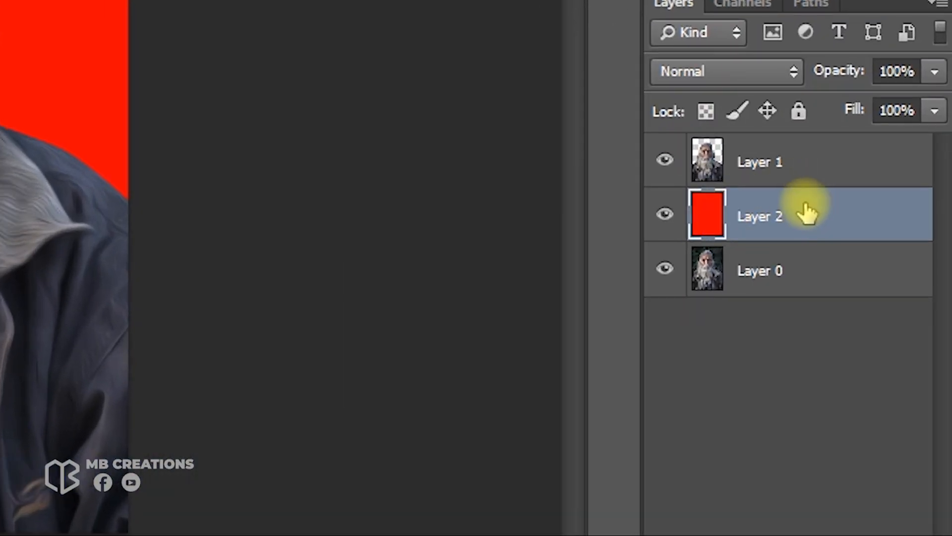
left_click(770, 174)
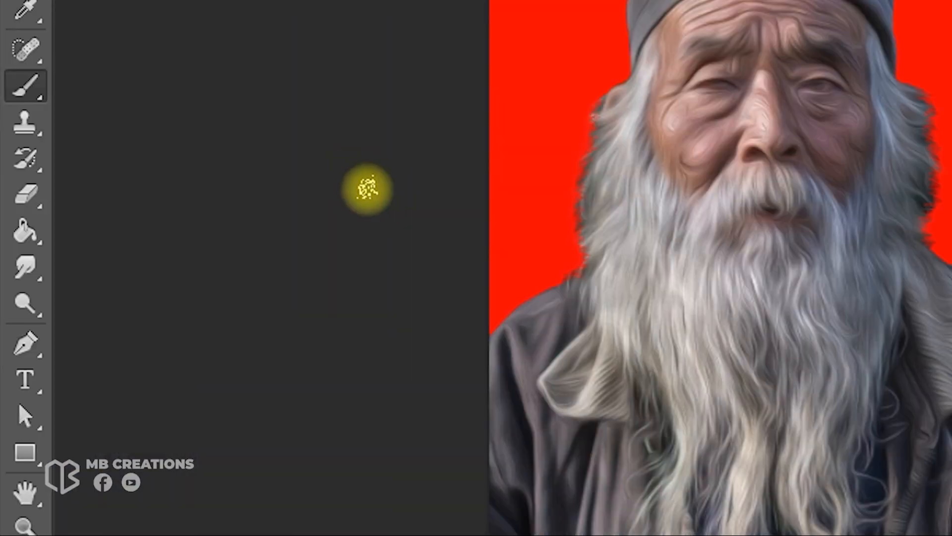
left_click(27, 270)
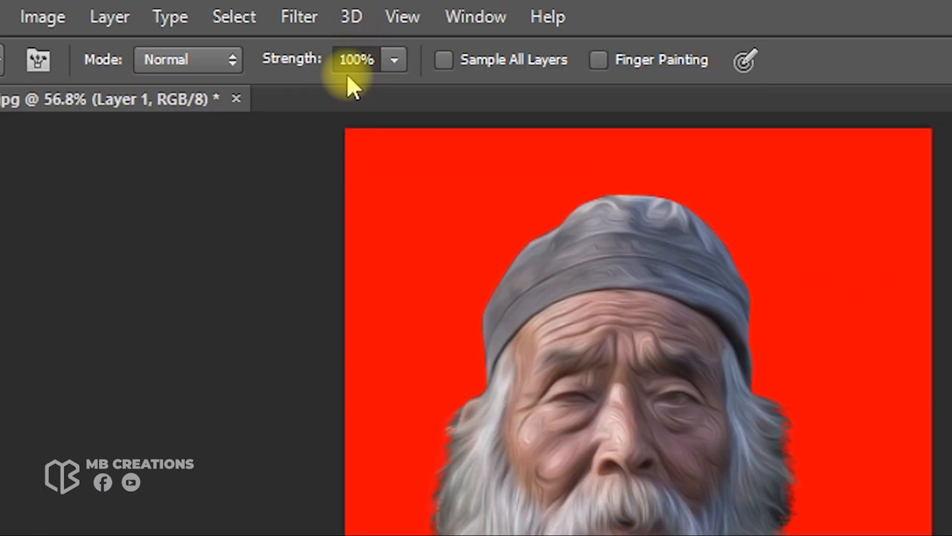
left_click(346, 60)
key("Delete")
key("BackSpace")
type("7")
key("Return")
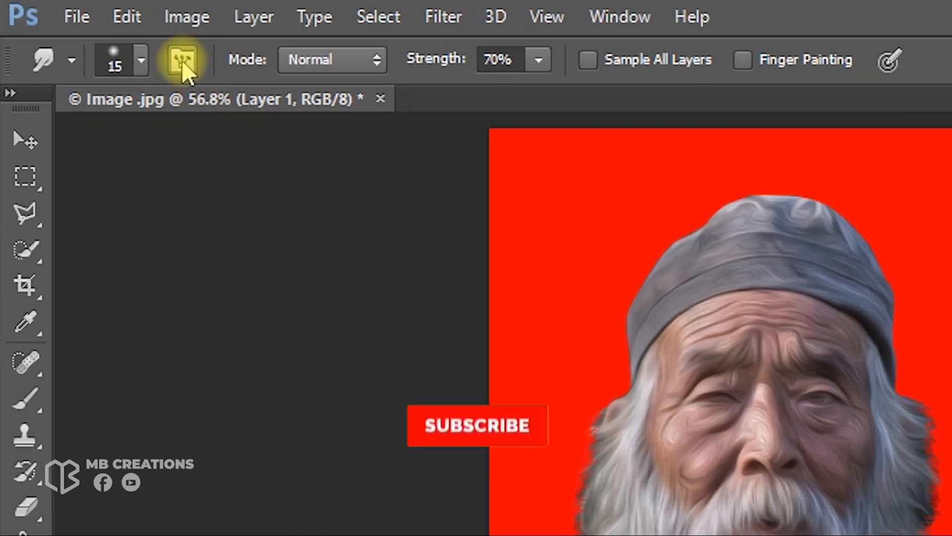
left_click(91, 31)
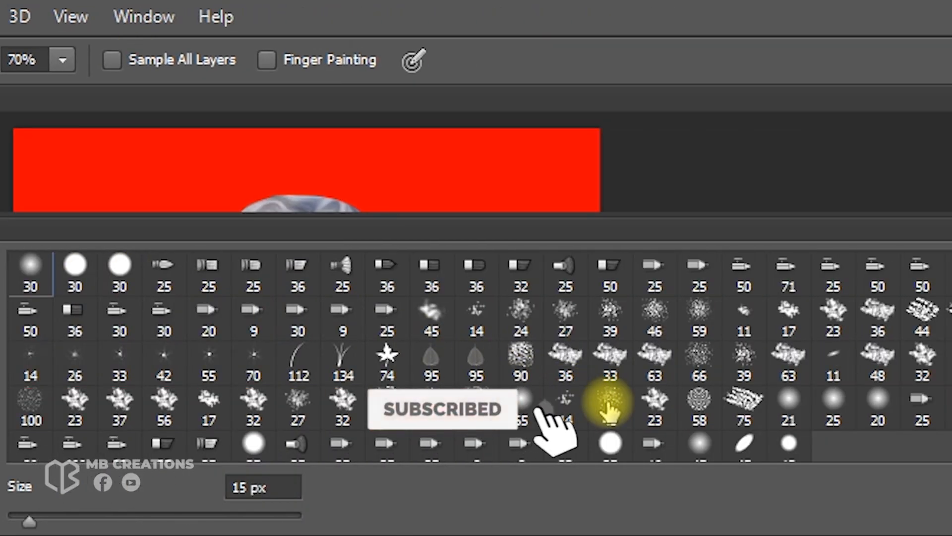
left_click(610, 404)
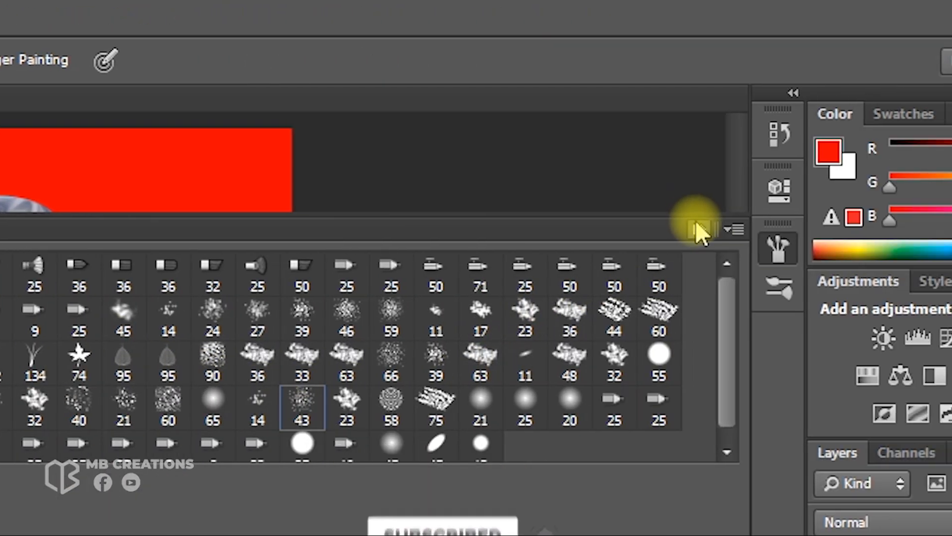
left_click(701, 228)
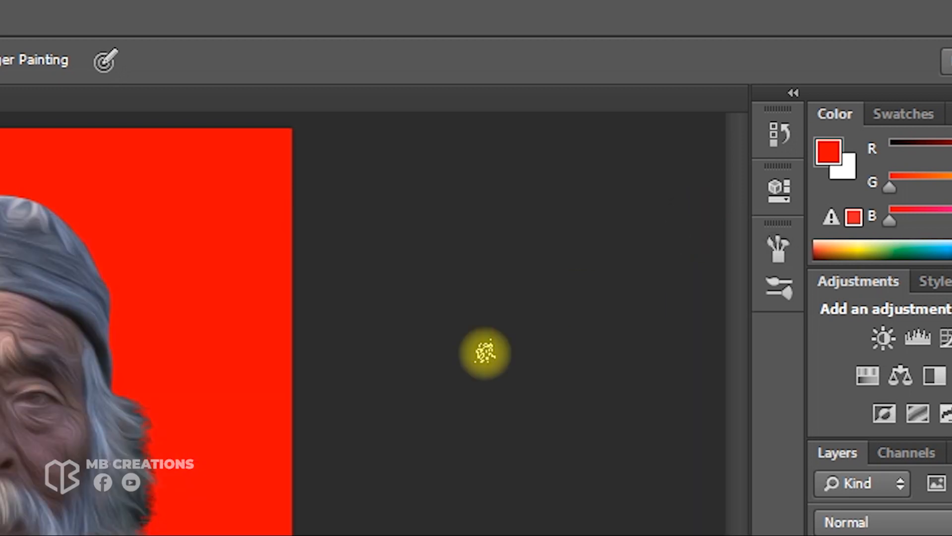
Smudge the hair and beard edges on the right side of the head outward into the red background to form wisps
scroll(445, 231, "up", 5)
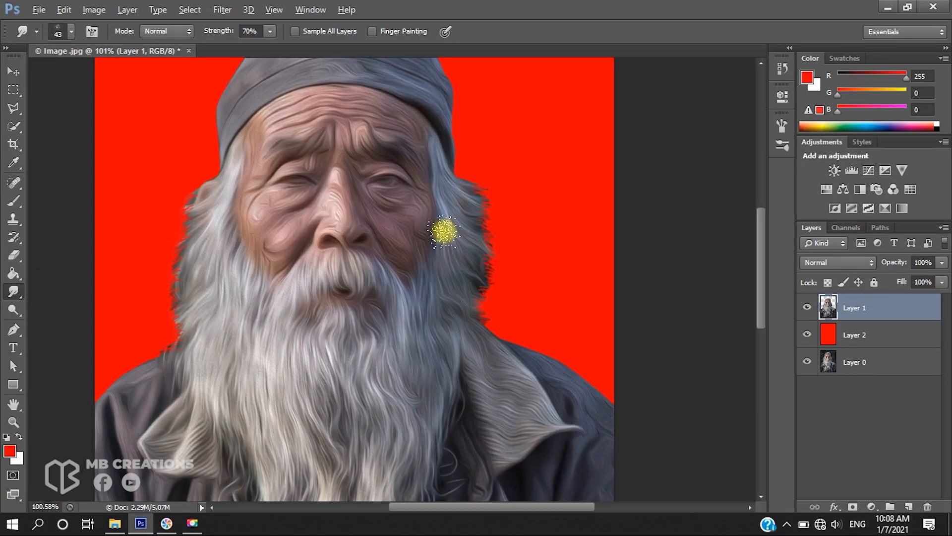
scroll(445, 233, "left", 4)
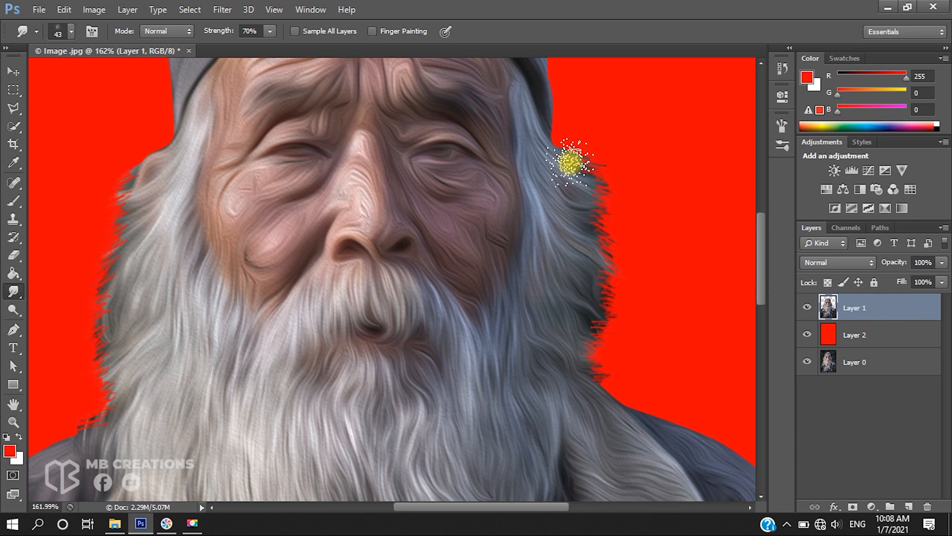
left_click_drag(581, 162, 646, 167)
left_click_drag(585, 189, 644, 193)
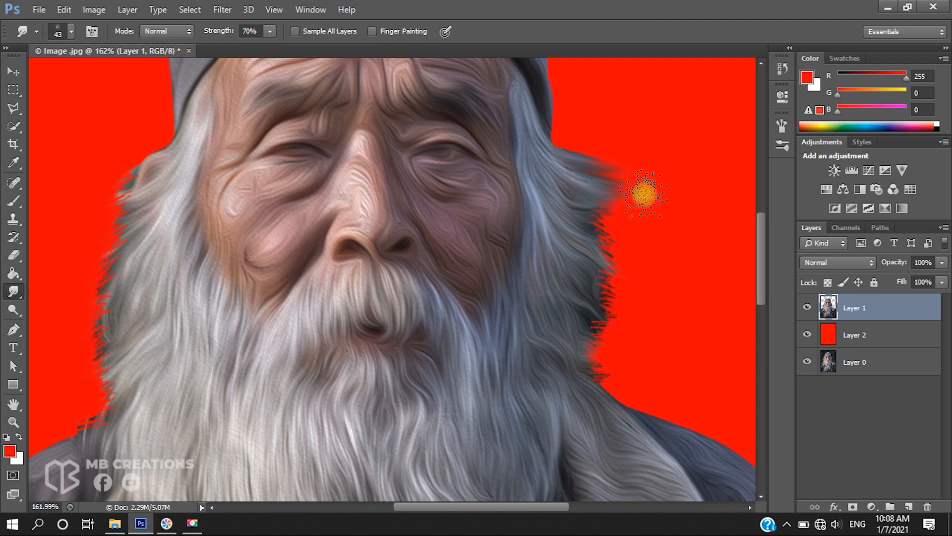
left_click_drag(581, 214, 686, 230)
left_click_drag(594, 238, 666, 281)
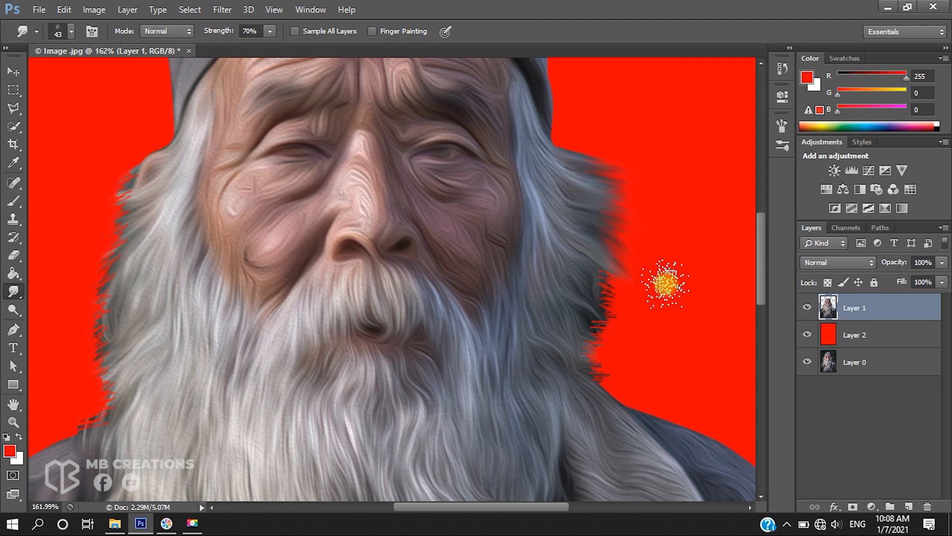
left_click_drag(603, 273, 680, 298)
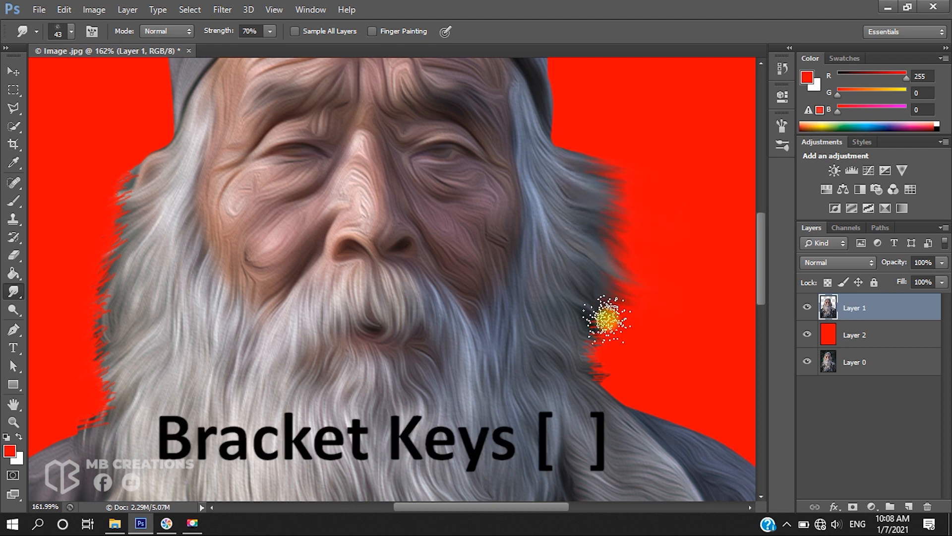
mouse_move(595, 300)
left_mouse_down()
mouse_move(630, 321)
mouse_move(672, 311)
left_mouse_up()
left_click_drag(595, 318, 655, 340)
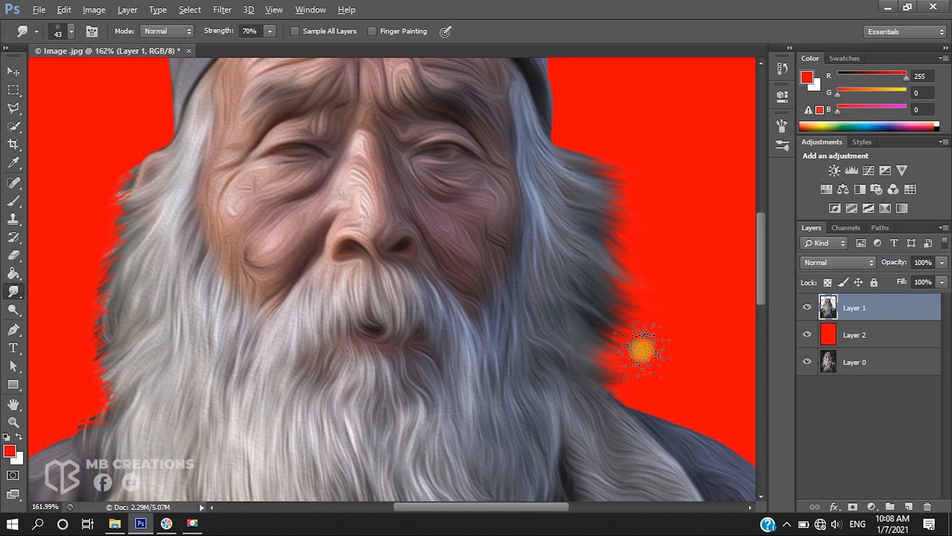
scroll(639, 348, "up", 2)
left_click_drag(552, 410, 675, 407)
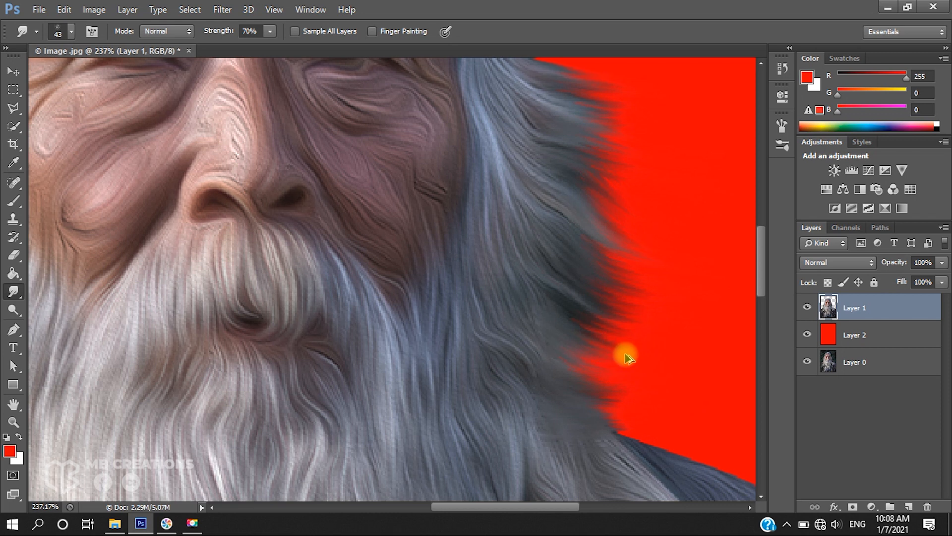
Smudge the hair edge on the left side of the face outward into strands with a 20 px brush
scroll(588, 359, "down", 2)
key("bracketleft")
key("bracketleft")
key("bracketleft")
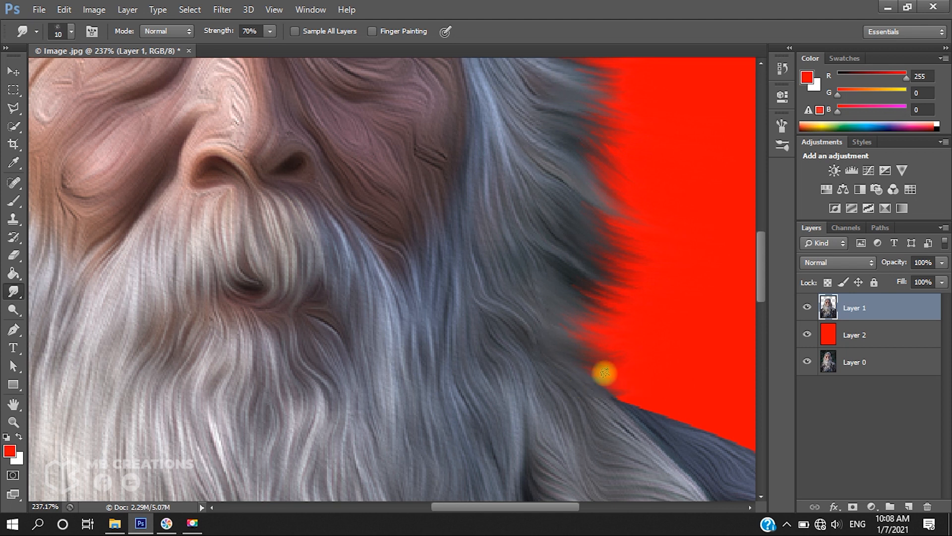
scroll(618, 356, "up", 3)
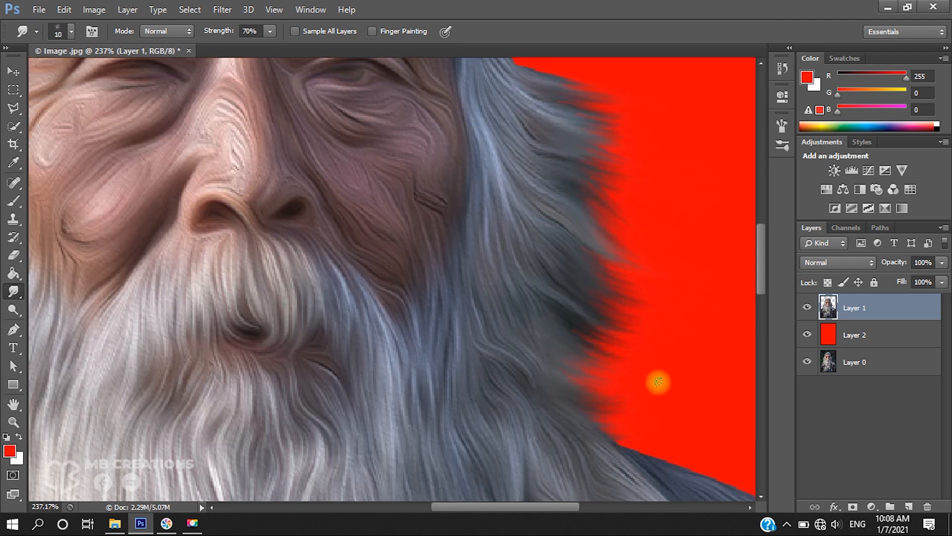
scroll(661, 381, "up", 6)
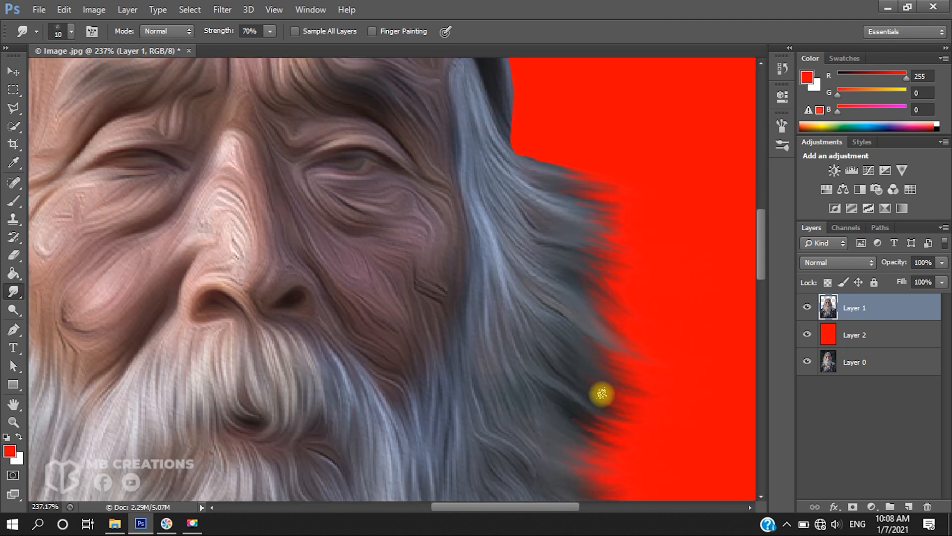
scroll(594, 314, "up", 6)
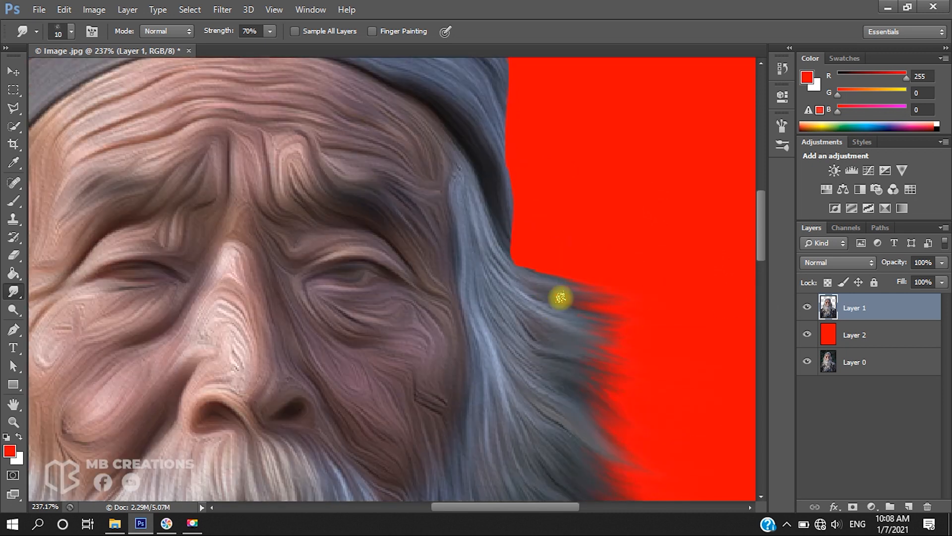
scroll(642, 366, "down", 9)
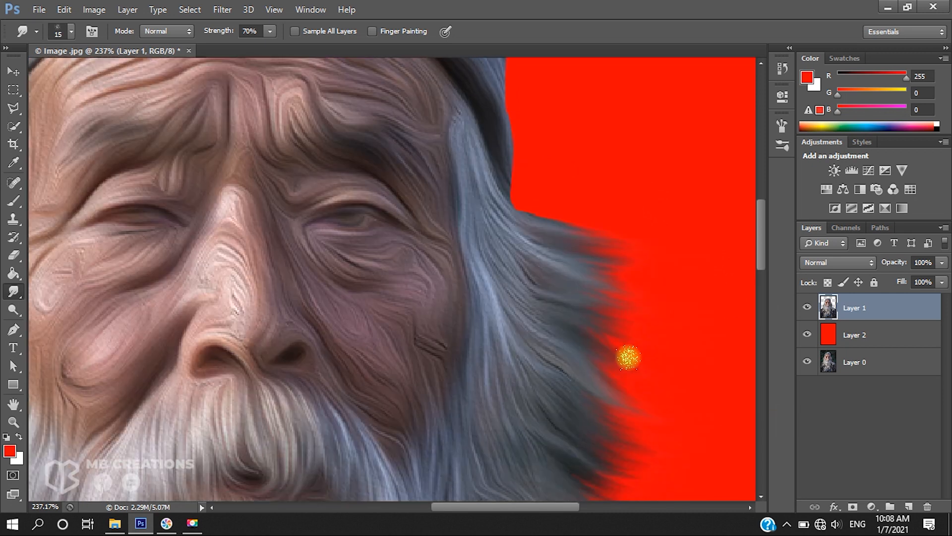
scroll(552, 419, "down", 8)
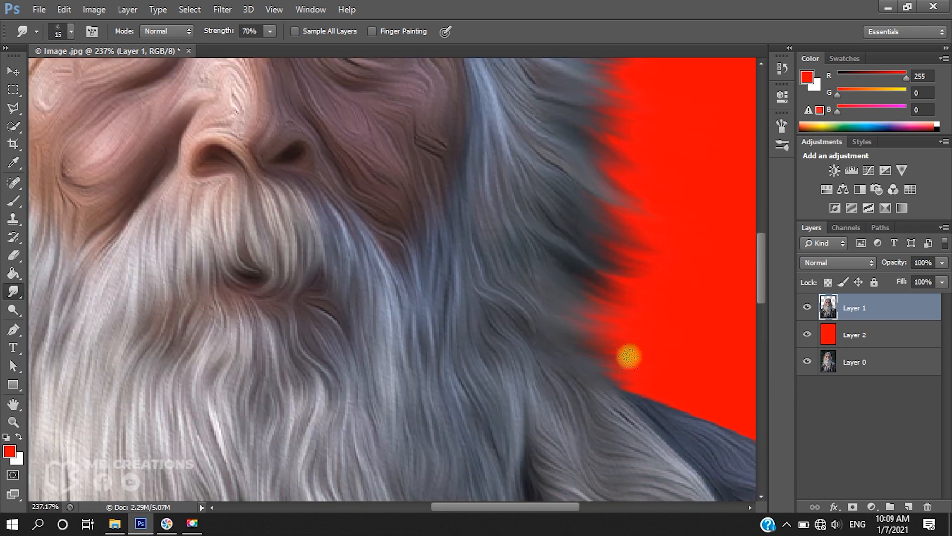
scroll(564, 399, "down", 1)
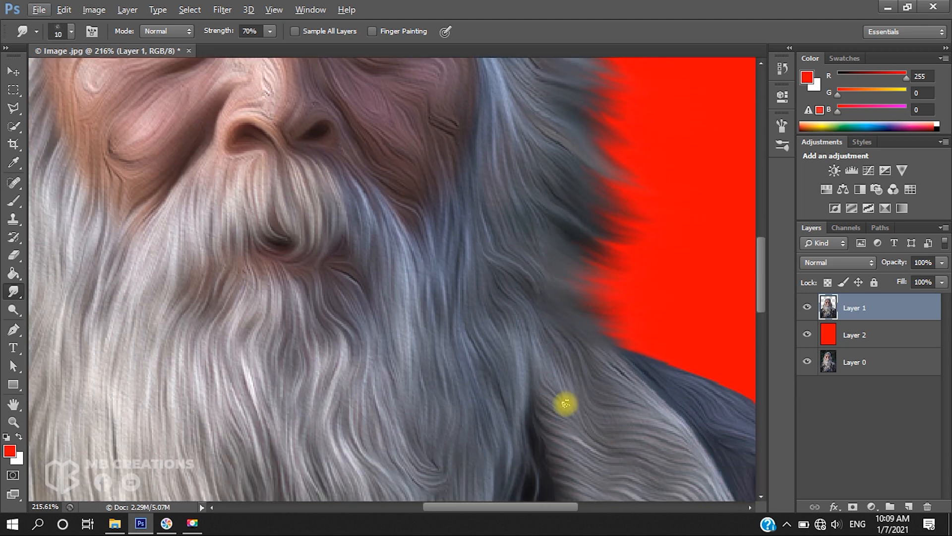
scroll(566, 402, "down", 3)
scroll(617, 197, "up", 6)
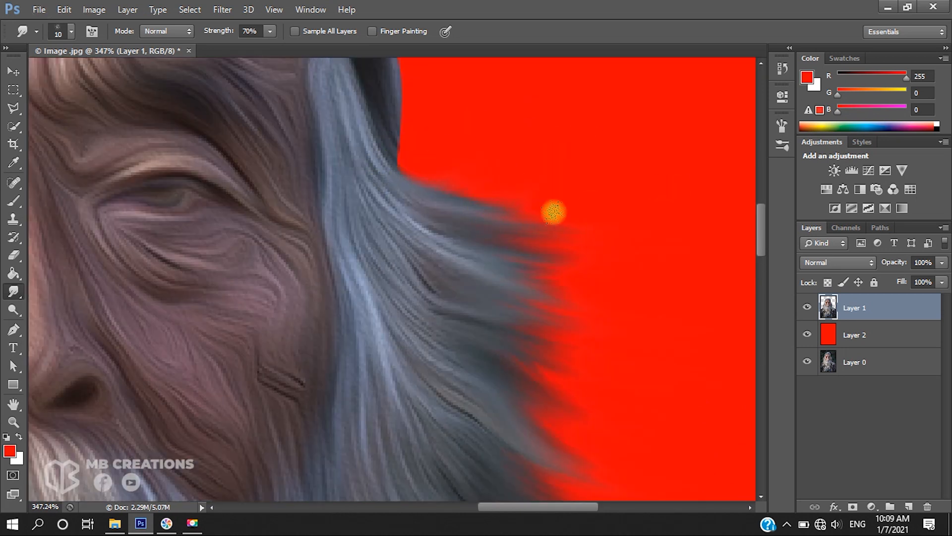
scroll(248, 213, "down", 4)
scroll(303, 249, "up", 6)
key("]")
left_click_drag(273, 280, 184, 272)
scroll(184, 272, "down", 1)
mouse_move(273, 251)
left_mouse_down()
mouse_move(174, 268)
mouse_move(131, 252)
left_mouse_up()
left_click_drag(264, 271, 181, 320)
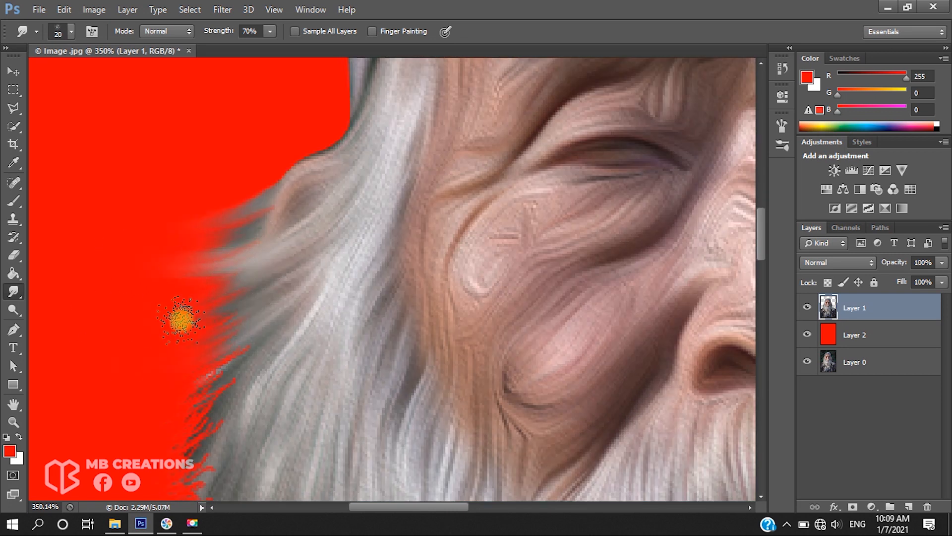
Smudge the lower left edge of the beard outward over the red background
scroll(260, 272, "down", 2)
scroll(229, 270, "down", 2)
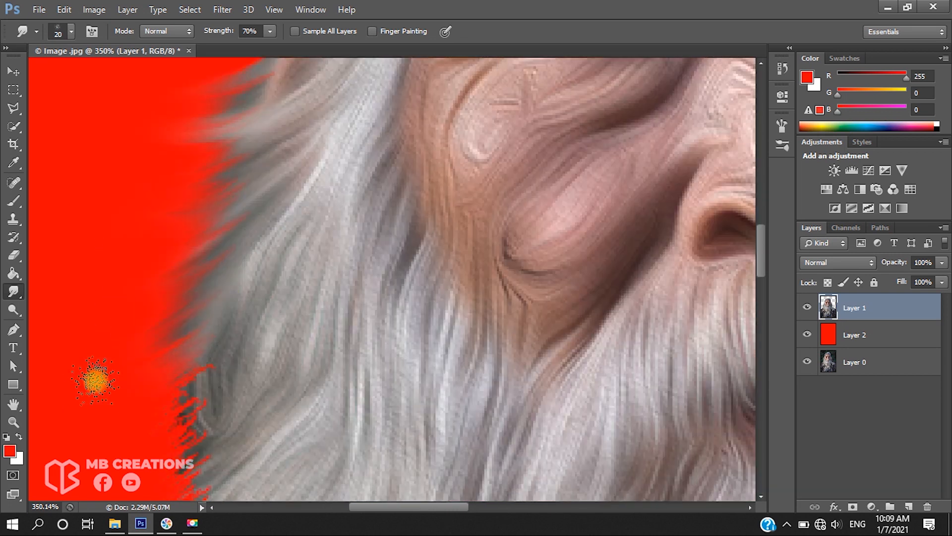
scroll(96, 374, "down", 4)
scroll(205, 333, "up", 1)
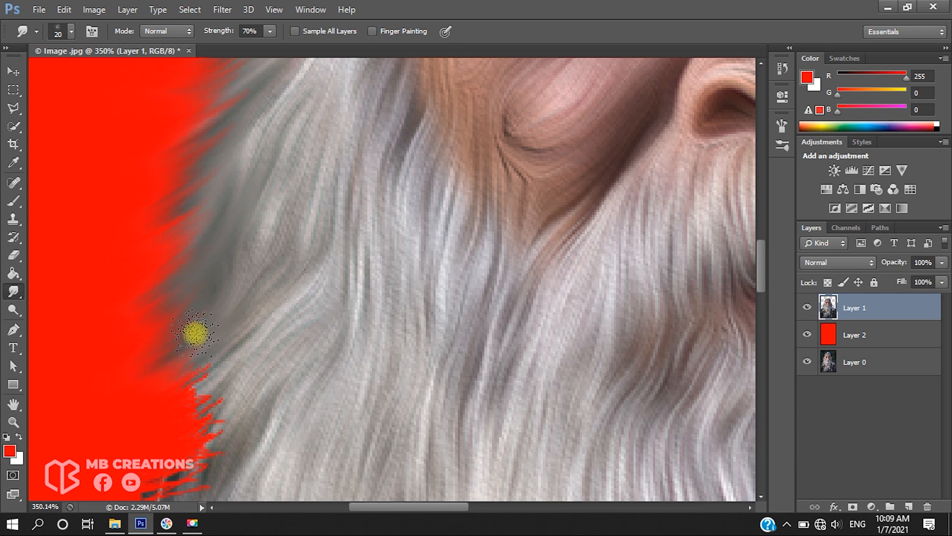
scroll(196, 333, "down", 1)
scroll(176, 376, "down", 1)
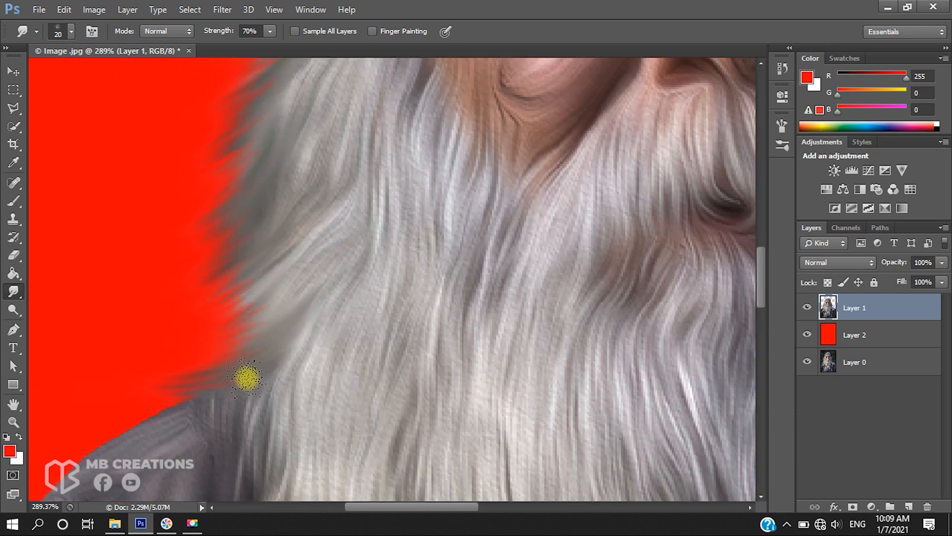
scroll(207, 311, "up", 1)
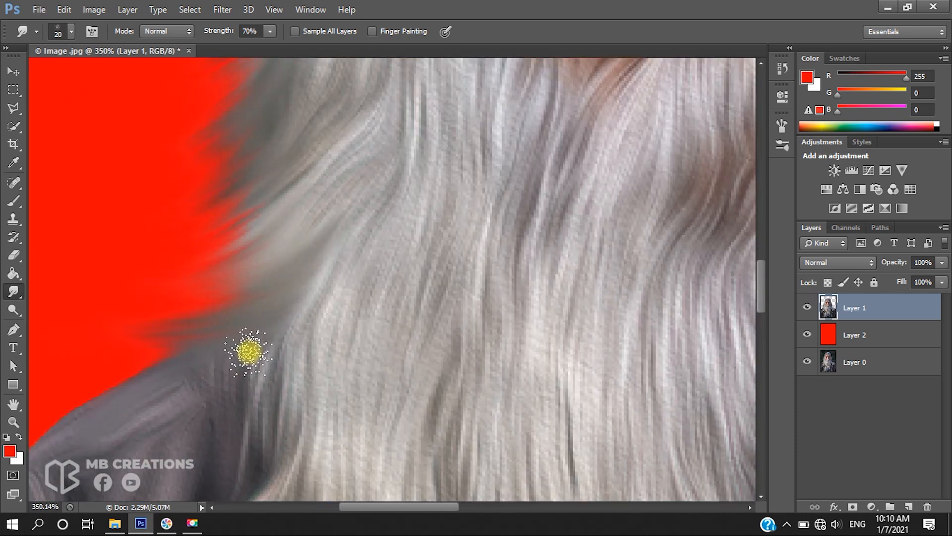
scroll(238, 342, "down", 1)
scroll(164, 343, "down", 1)
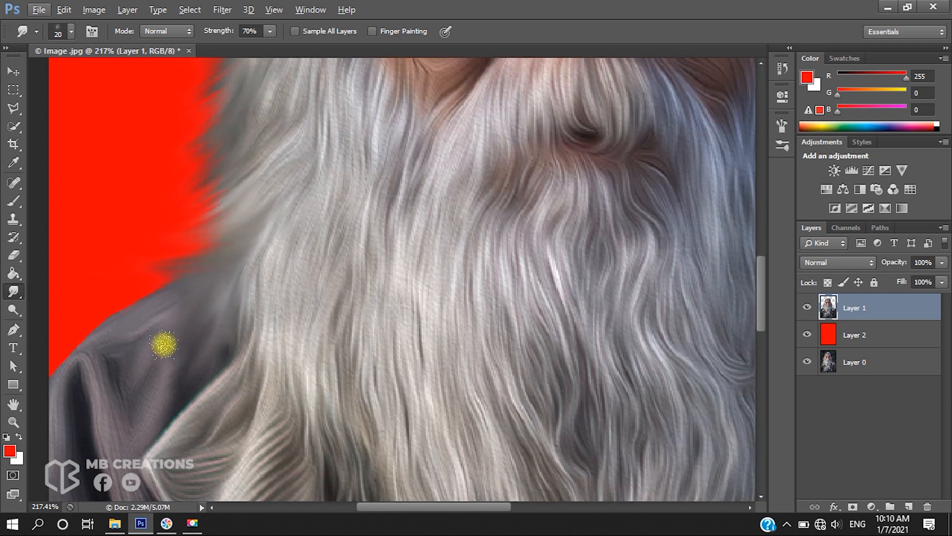
scroll(198, 322, "up", 1)
left_click_drag(239, 251, 123, 278)
Inspect the left beard edge and the beard tips over the jacket at close zoom
scroll(200, 217, "down", 2)
scroll(200, 224, "up", 2)
key("[")
scroll(260, 203, "up", 1)
scroll(254, 198, "up", 1)
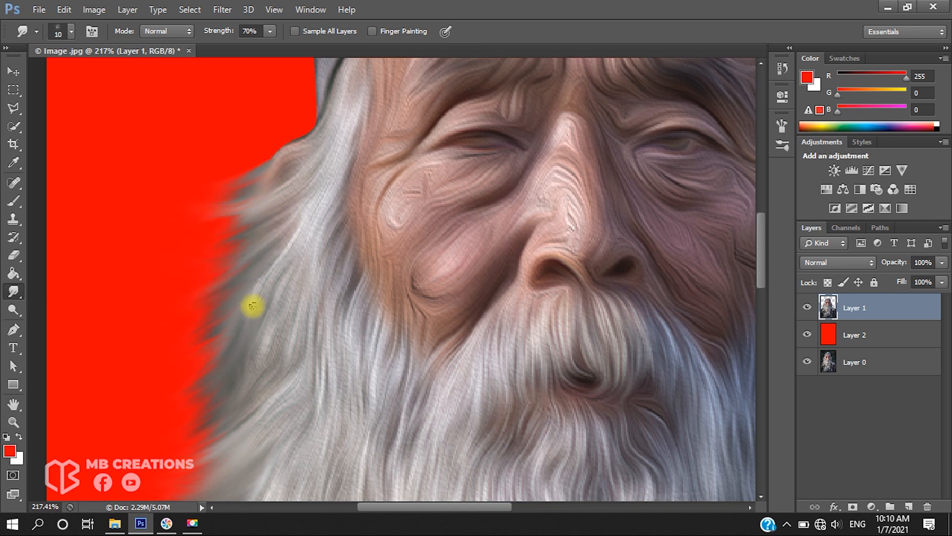
scroll(229, 354, "down", 2)
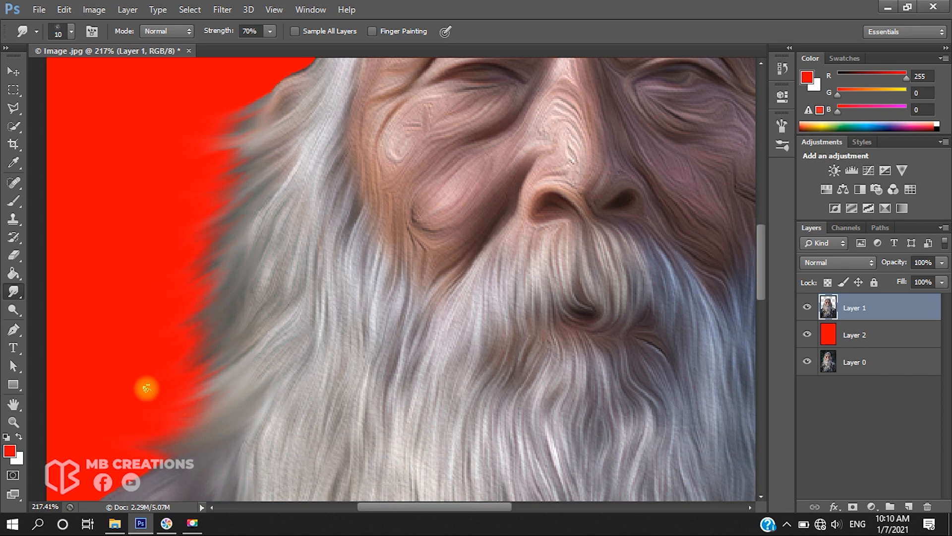
scroll(187, 382, "up", 3)
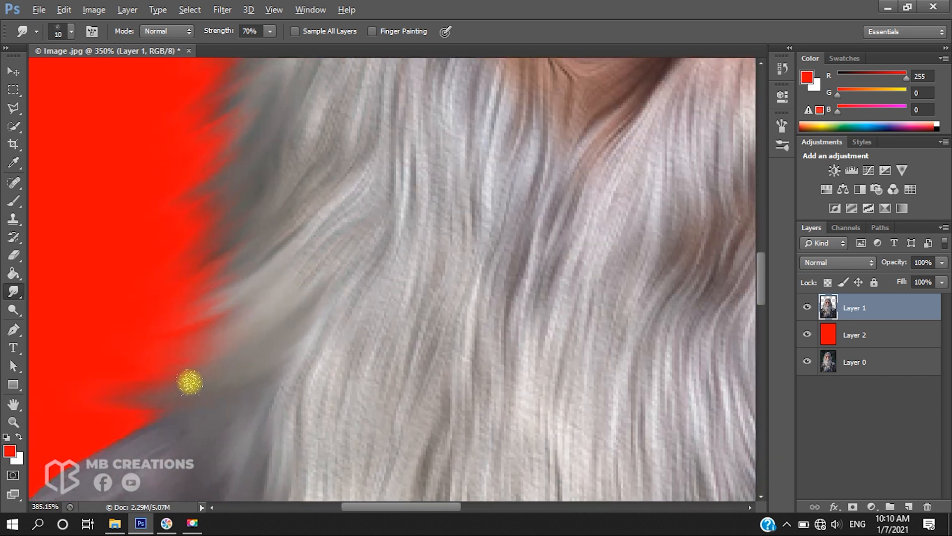
scroll(213, 428, "down", 2)
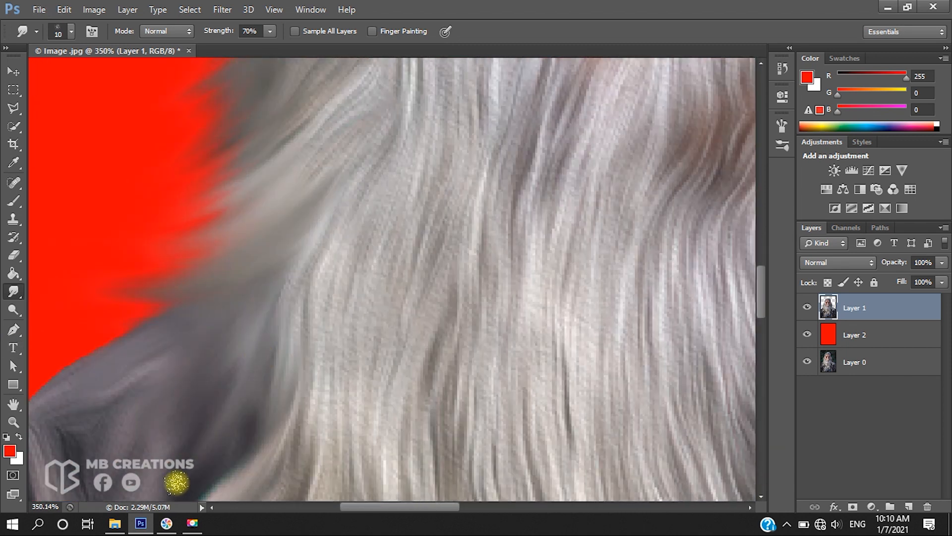
scroll(351, 332, "down", 5)
scroll(354, 330, "down", 3)
scroll(365, 322, "up", 4)
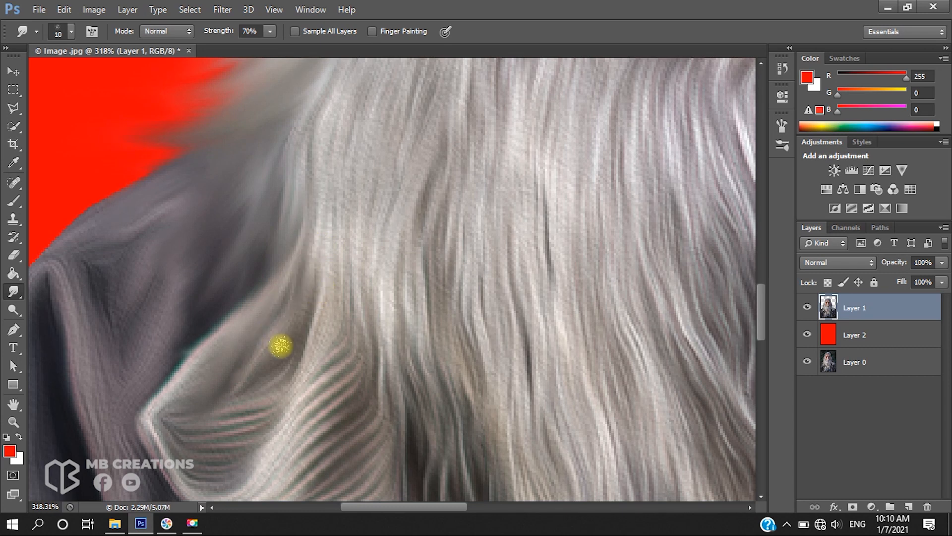
scroll(410, 276, "down", 2)
scroll(478, 318, "down", 4)
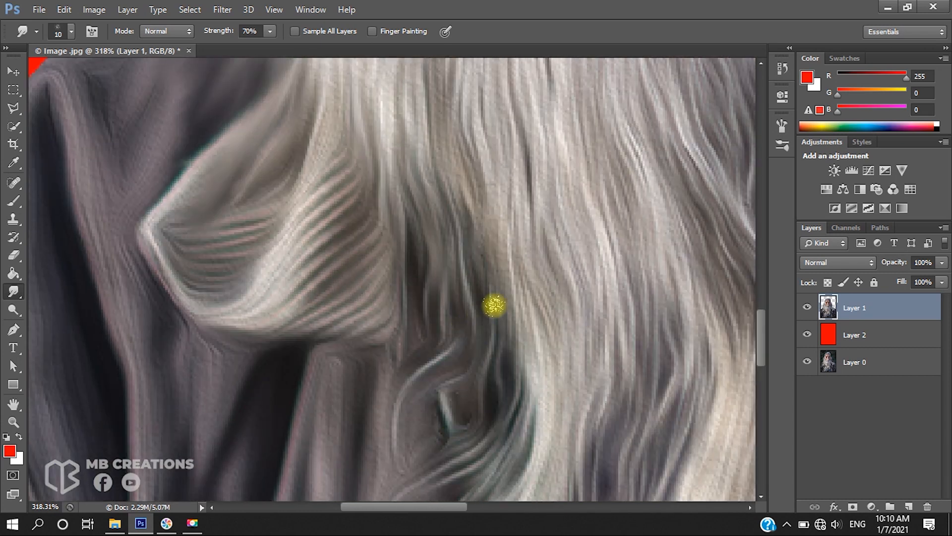
scroll(493, 306, "down", 6)
Smudge the beard tips over the jacket collar downward into thin strands with a 20 px brush
key("]")
mouse_move(492, 302)
left_mouse_down()
mouse_move(410, 372)
mouse_move(386, 389)
left_mouse_up()
left_click_drag(463, 343, 397, 368)
scroll(472, 239, "up", 3)
left_click_drag(474, 239, 494, 286)
scroll(494, 285, "down", 6)
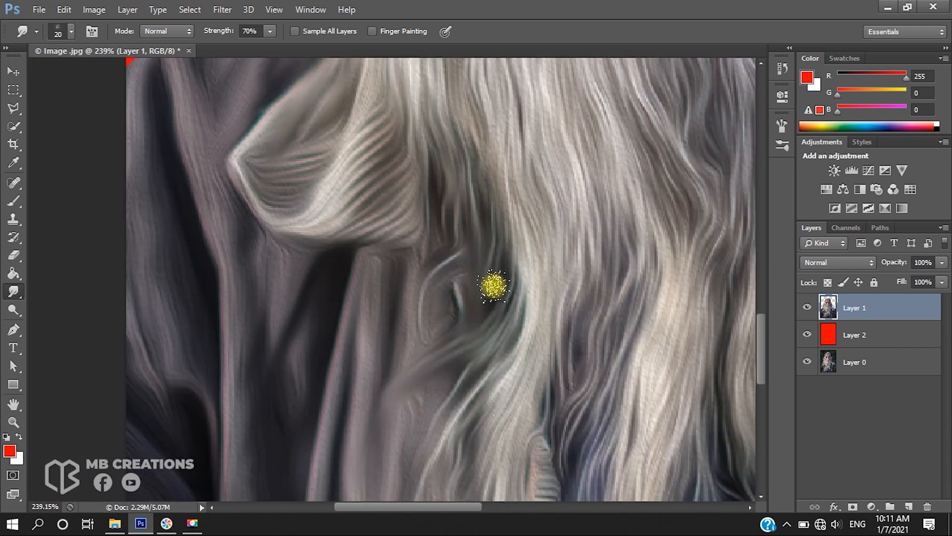
scroll(436, 389, "down", 5)
left_click_drag(513, 224, 514, 364)
scroll(587, 198, "down", 1)
left_click_drag(550, 141, 558, 228)
left_click_drag(570, 153, 553, 258)
mouse_move(575, 211)
left_mouse_down()
mouse_move(575, 280)
mouse_move(554, 342)
left_mouse_up()
Smudge the beard ends over the blue shirt downward into wavy, wispy strands
scroll(510, 327, "down", 3)
scroll(510, 327, "right", 3)
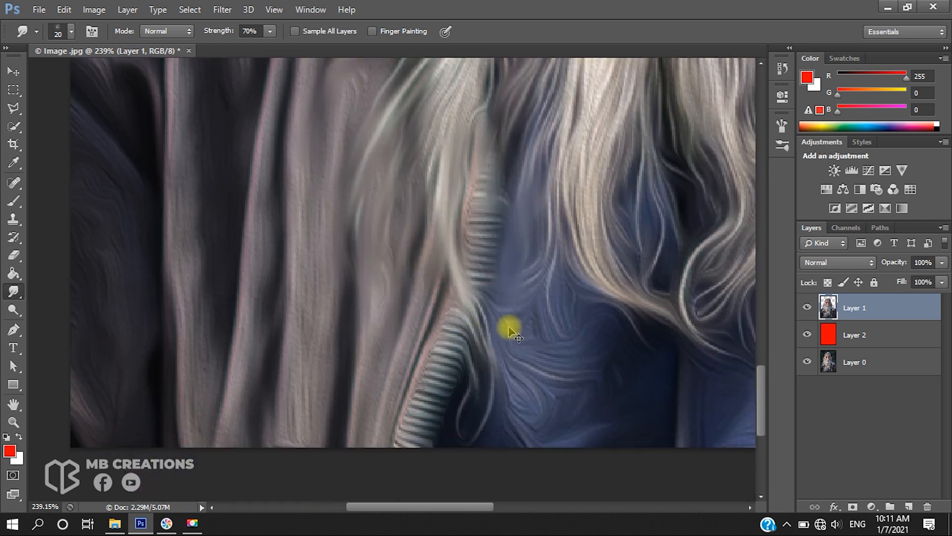
scroll(509, 327, "right", 4)
scroll(510, 327, "up", 3)
mouse_move(528, 223)
left_mouse_down()
mouse_move(523, 270)
mouse_move(543, 325)
left_mouse_up()
left_click_drag(471, 239, 474, 361)
left_click_drag(438, 320, 439, 393)
mouse_move(513, 410)
left_mouse_down()
mouse_move(581, 431)
mouse_move(550, 361)
mouse_move(425, 475)
left_mouse_up()
left_click_drag(555, 308, 540, 356)
mouse_move(535, 311)
left_mouse_down()
mouse_move(521, 385)
mouse_move(511, 377)
mouse_move(513, 472)
left_mouse_up()
scroll(512, 471, "down", 1)
left_click_drag(491, 389, 502, 463)
mouse_move(466, 360)
left_mouse_down()
mouse_move(434, 410)
mouse_move(411, 424)
left_mouse_up()
mouse_move(453, 320)
left_mouse_down()
mouse_move(419, 374)
mouse_move(440, 368)
mouse_move(418, 427)
left_mouse_up()
mouse_move(447, 370)
left_mouse_down()
mouse_move(460, 403)
mouse_move(397, 428)
left_mouse_up()
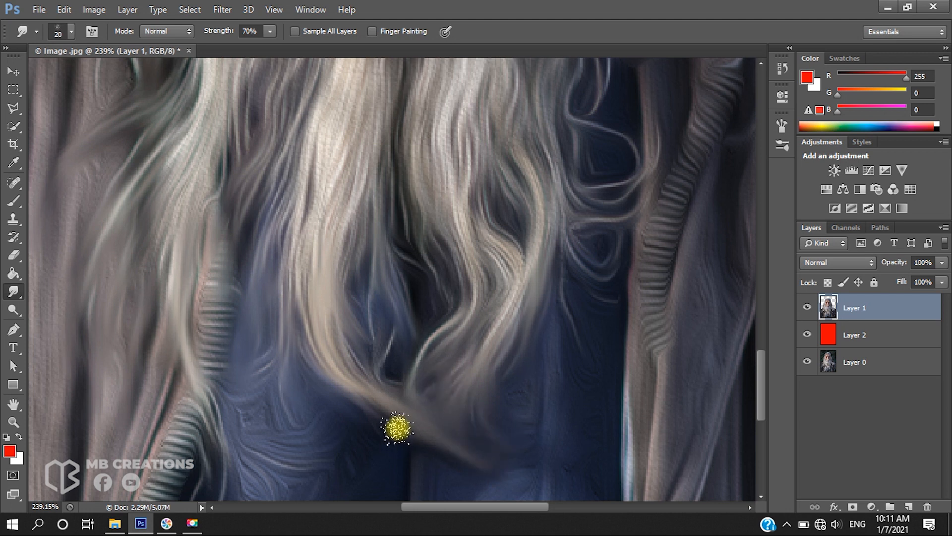
left_click_drag(370, 295, 373, 343)
Smudge one more beard strand beside the jacket's zipper edge
scroll(488, 288, "right", 3)
scroll(489, 289, "up", 1)
left_click_drag(421, 268, 402, 352)
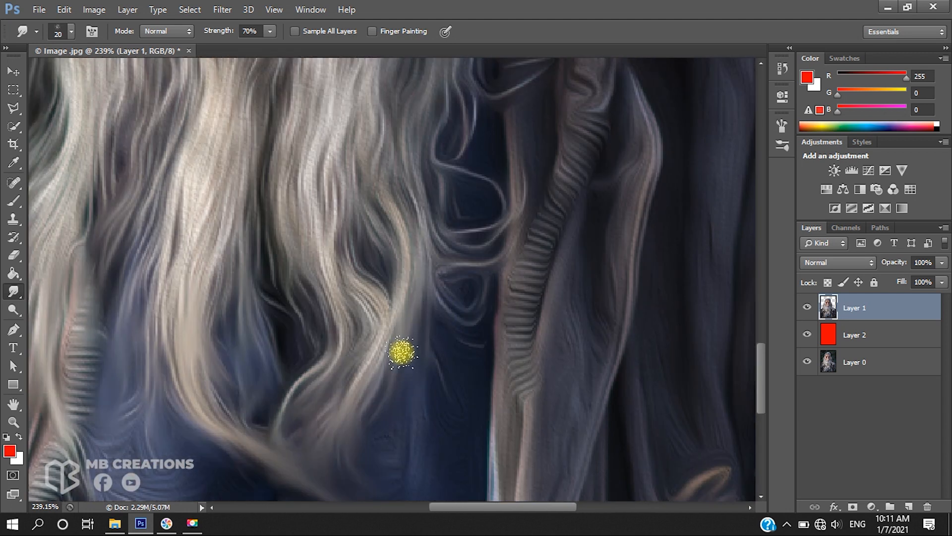
scroll(377, 417, "up", 2)
scroll(449, 343, "up", 2)
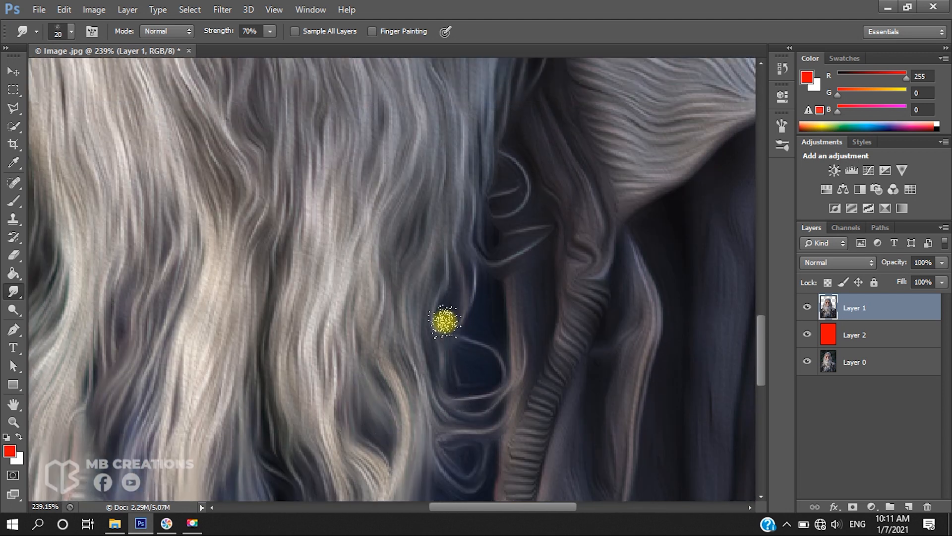
scroll(496, 444, "up", 1)
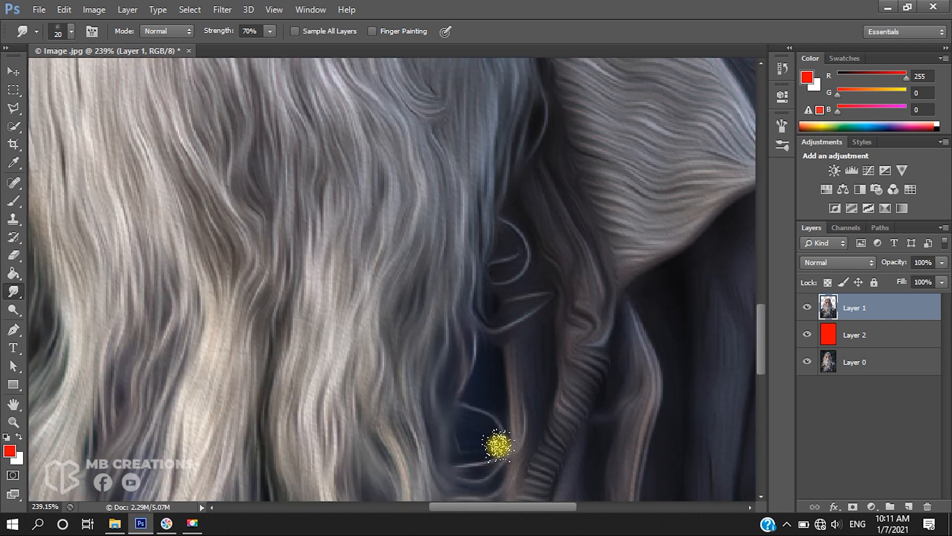
scroll(527, 442, "down", 3)
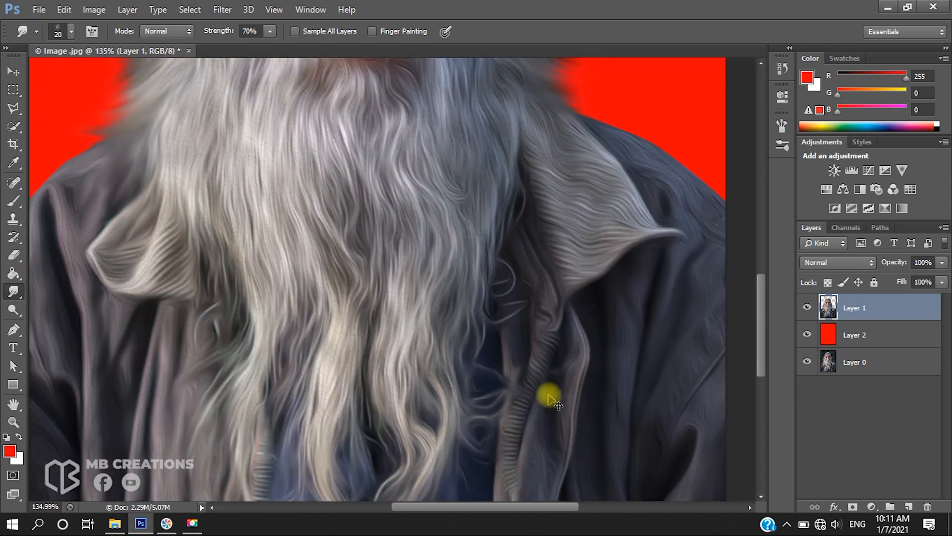
scroll(542, 395, "up", 3)
scroll(504, 283, "up", 2)
scroll(557, 367, "up", 2)
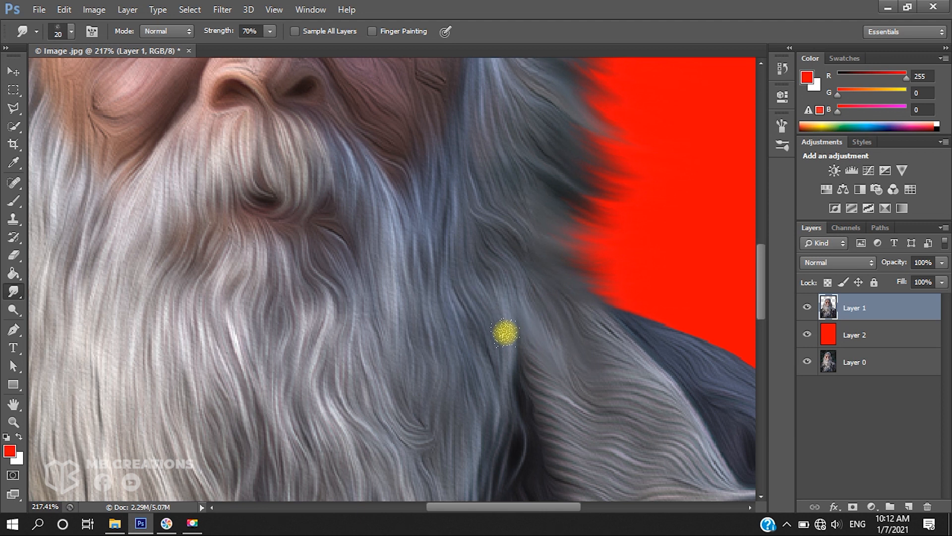
Add a layer mask to the painted Layer 1
scroll(510, 362, "down", 2)
scroll(464, 412, "down", 1)
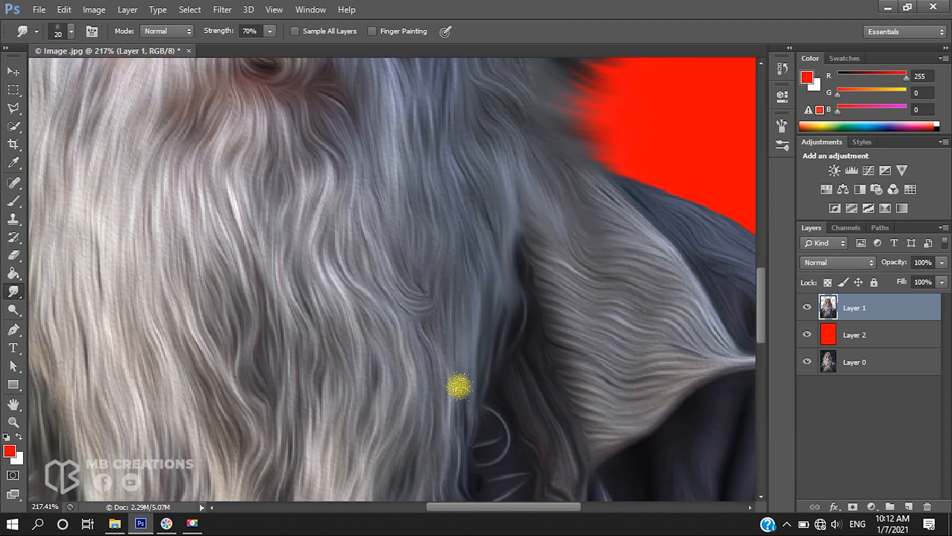
scroll(456, 367, "down", 5)
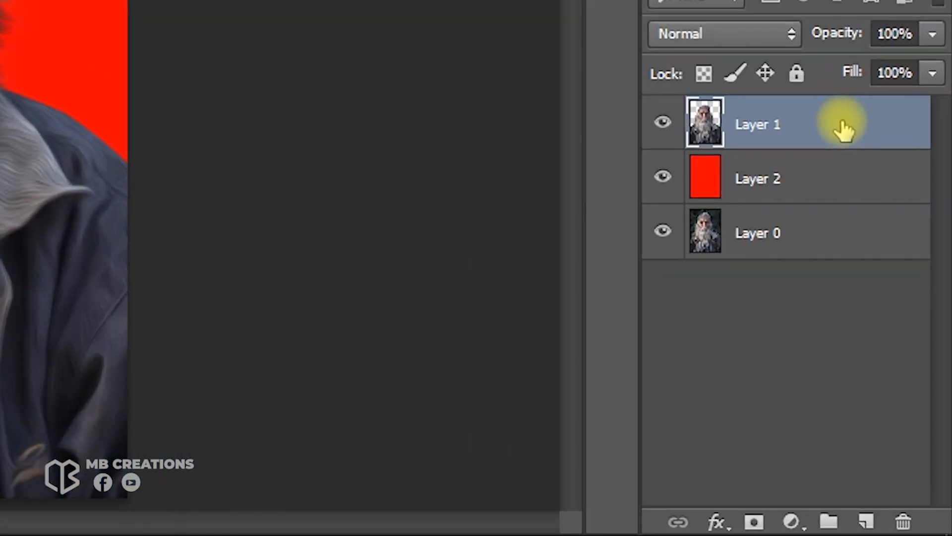
left_click(754, 521)
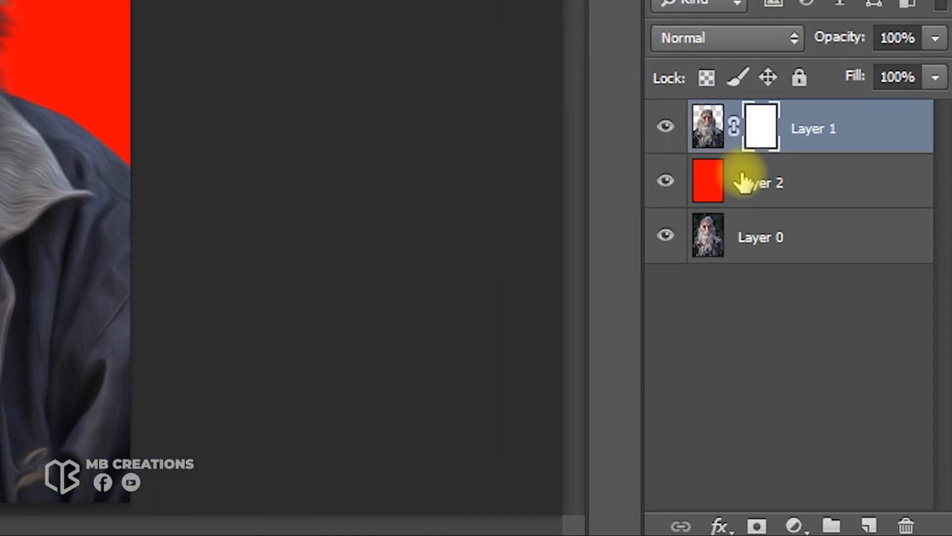
Move the red Layer 2 below Layer 0 and select Layer 0
left_click(836, 335)
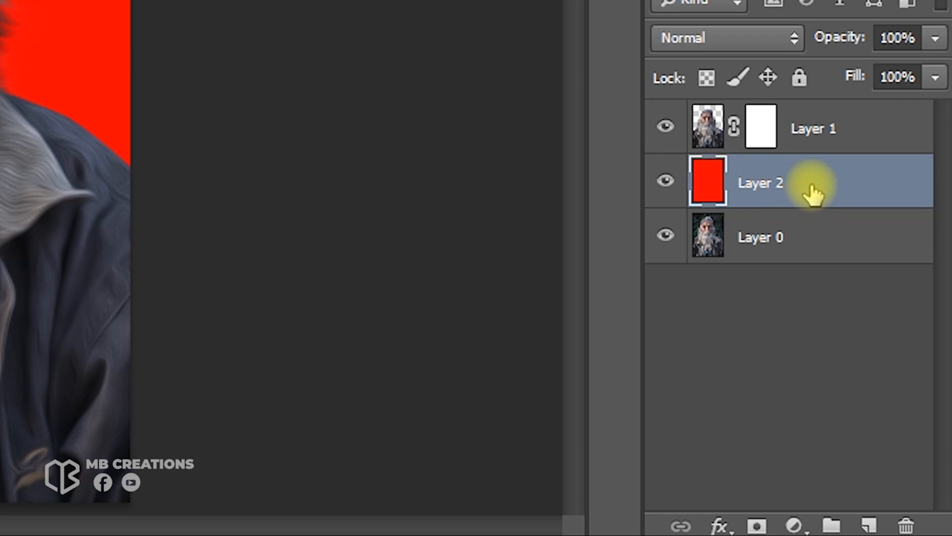
left_click_drag(823, 193, 821, 264)
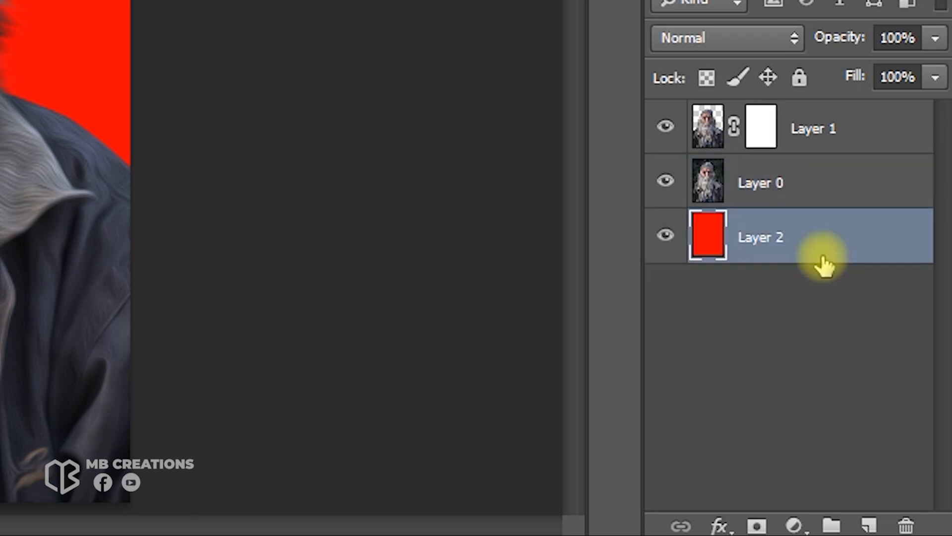
left_click(813, 191)
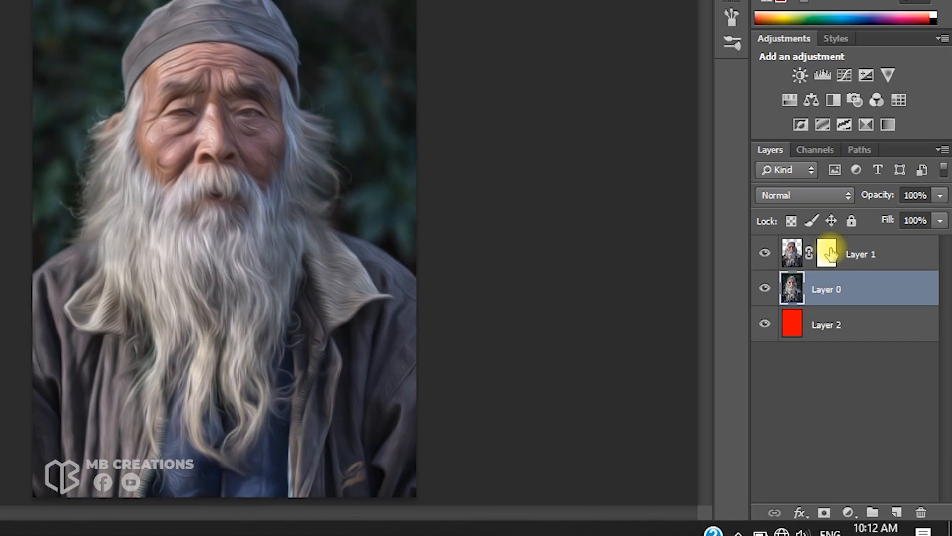
Paint black on Layer 1's mask with a soft 5 px brush over the eye on the image's right
left_click(761, 126)
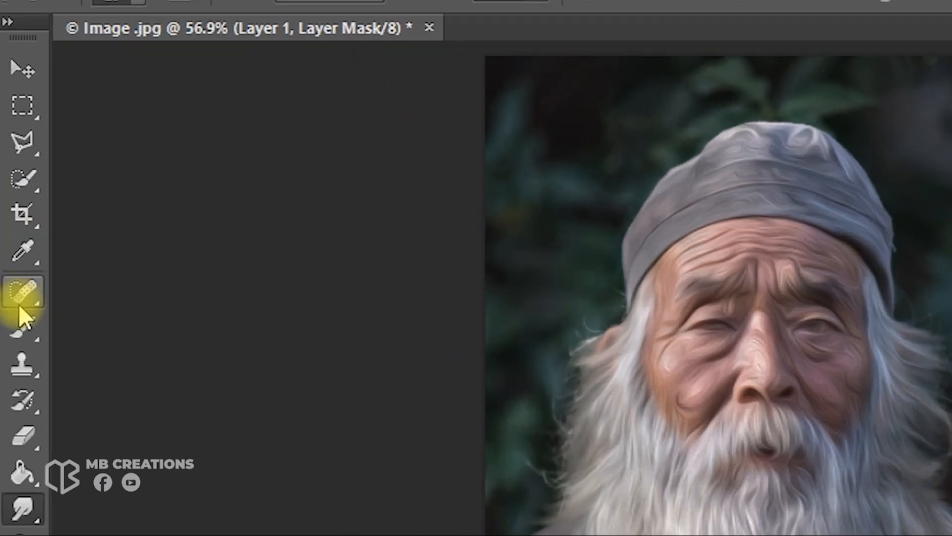
left_click(13, 201)
left_click(122, 323)
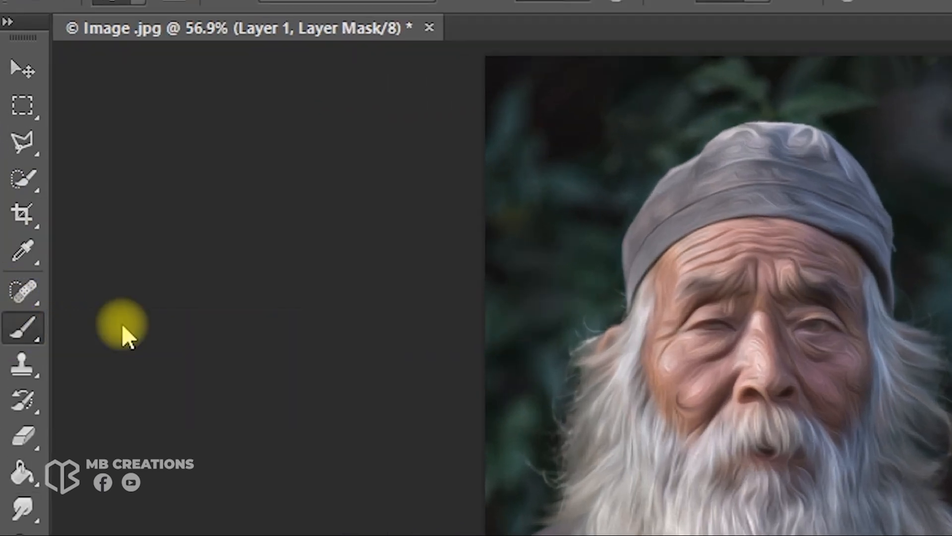
right_click(857, 455)
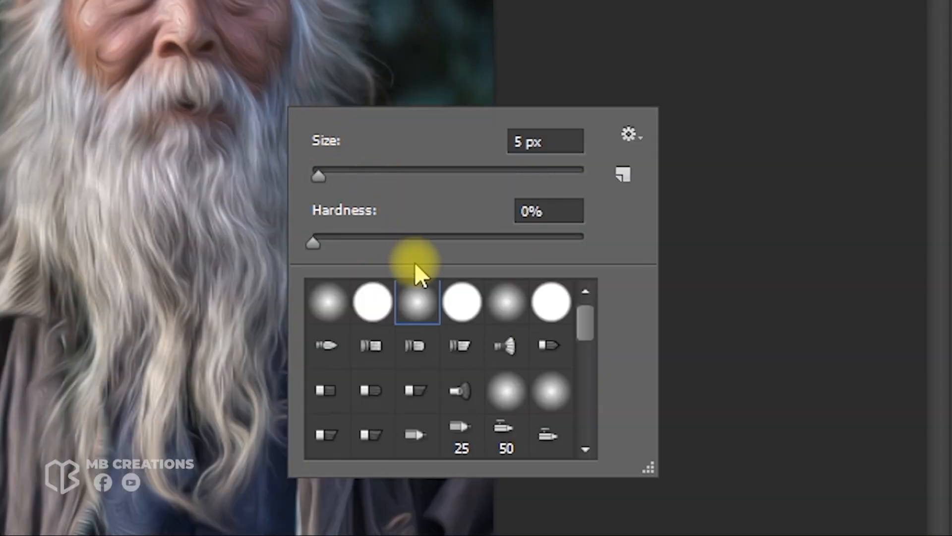
left_click(776, 134)
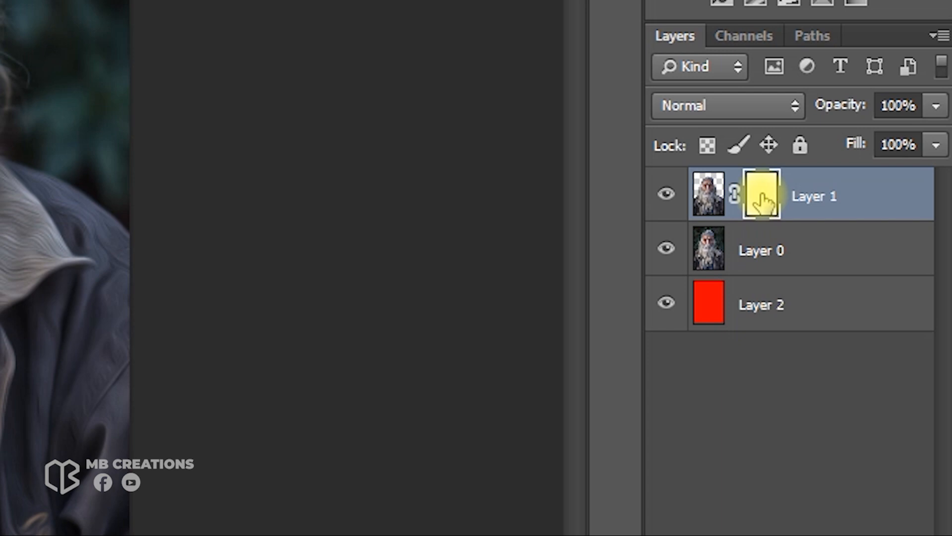
scroll(266, 146, "up", 10)
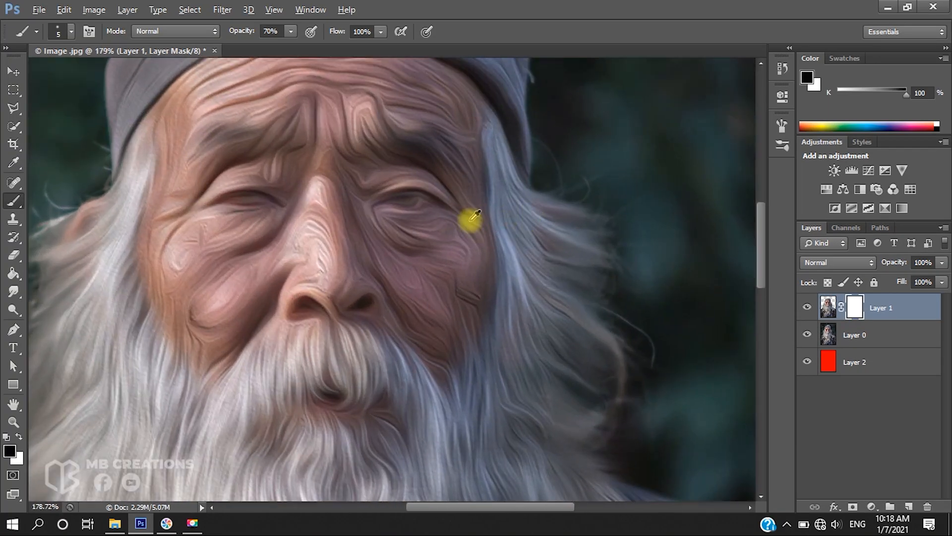
scroll(475, 215, "up", 5)
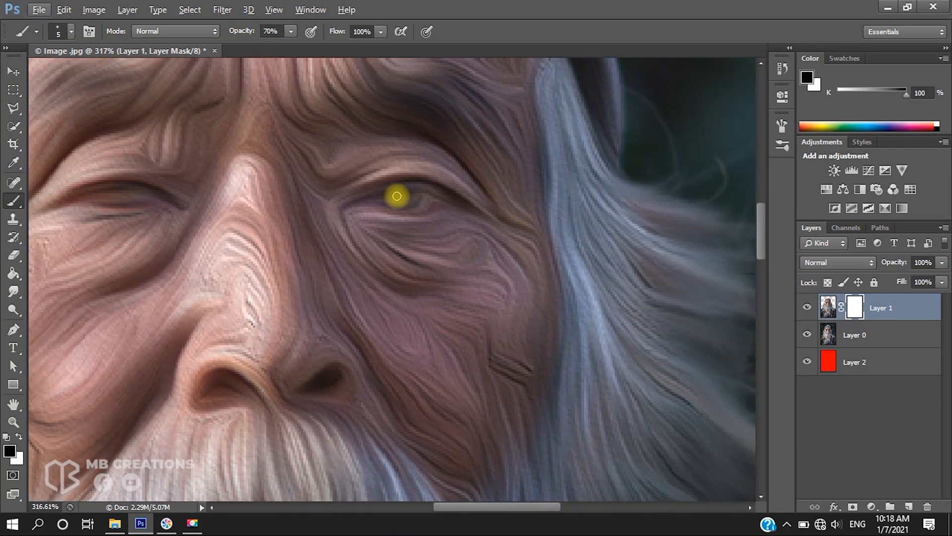
scroll(397, 200, "up", 2)
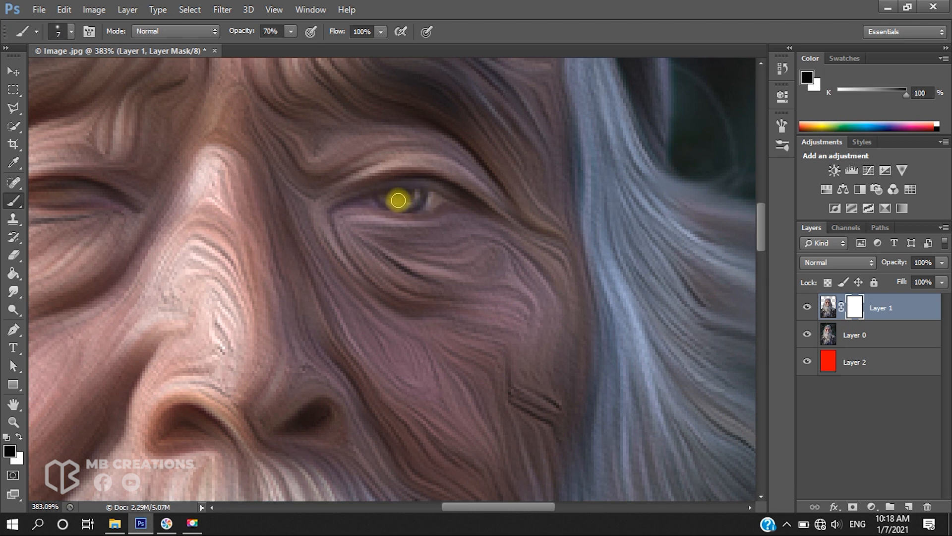
scroll(414, 201, "up", 1)
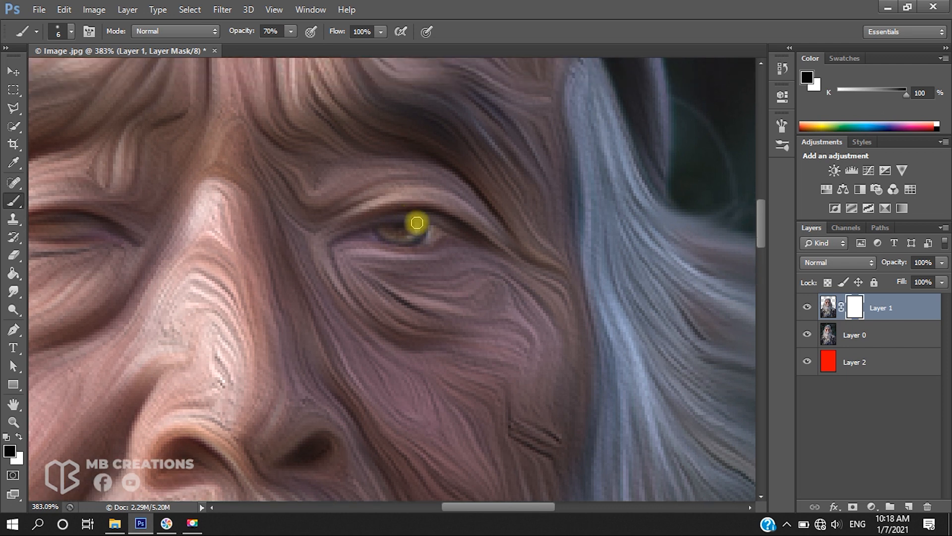
scroll(436, 235, "up", 1)
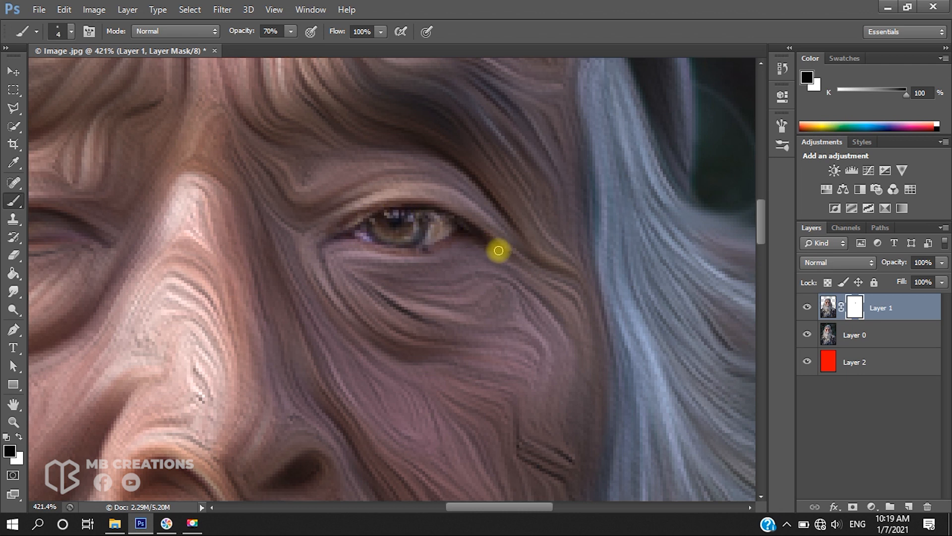
Paint over the other eye on the mask as well, slightly enlarging the brush
scroll(380, 216, "left", 8)
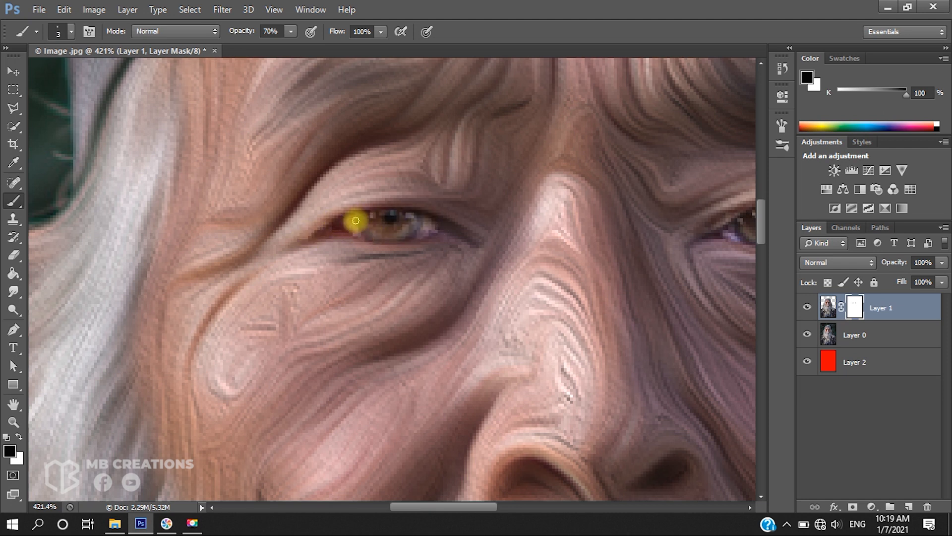
key("bracketright")
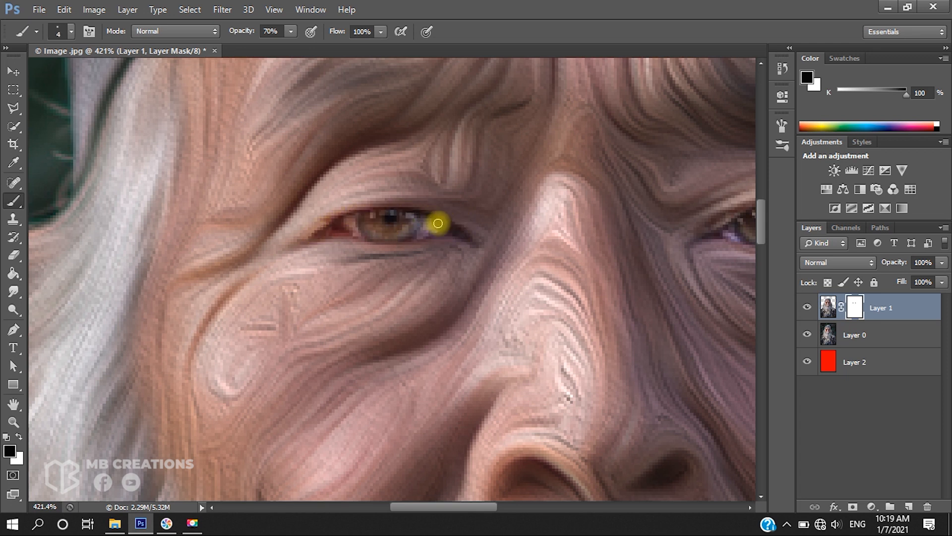
scroll(372, 240, "down", 6)
scroll(431, 243, "up", 5)
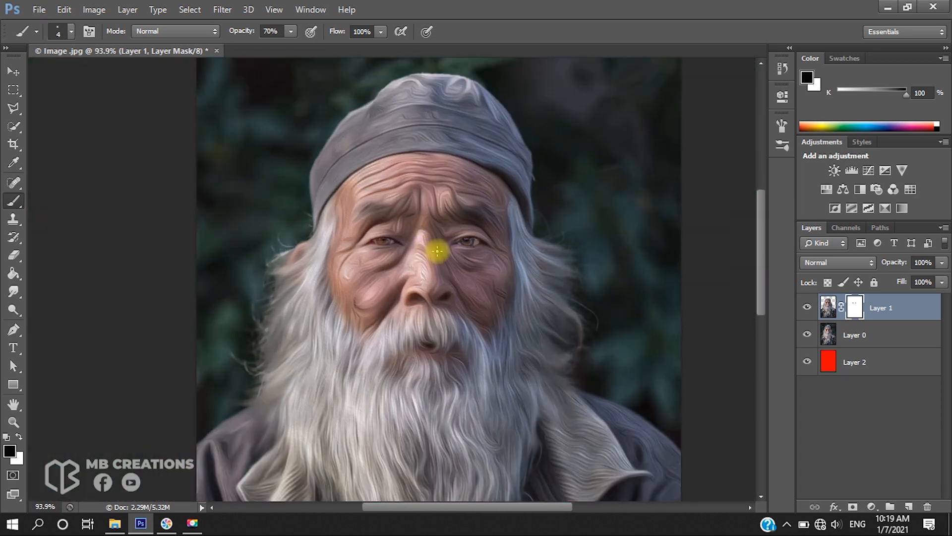
scroll(443, 172, "up", 2)
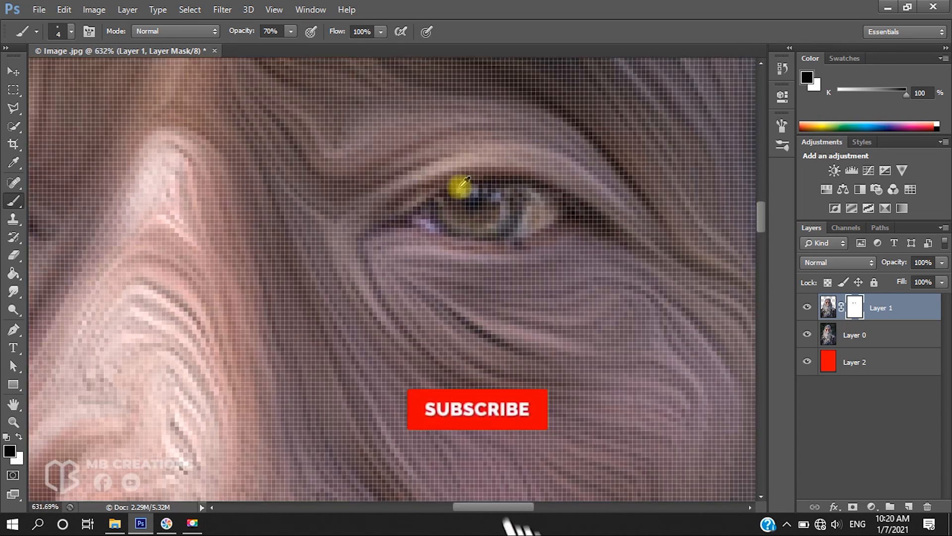
key("bracketright")
key("bracketright")
key("bracketright")
key("bracketright")
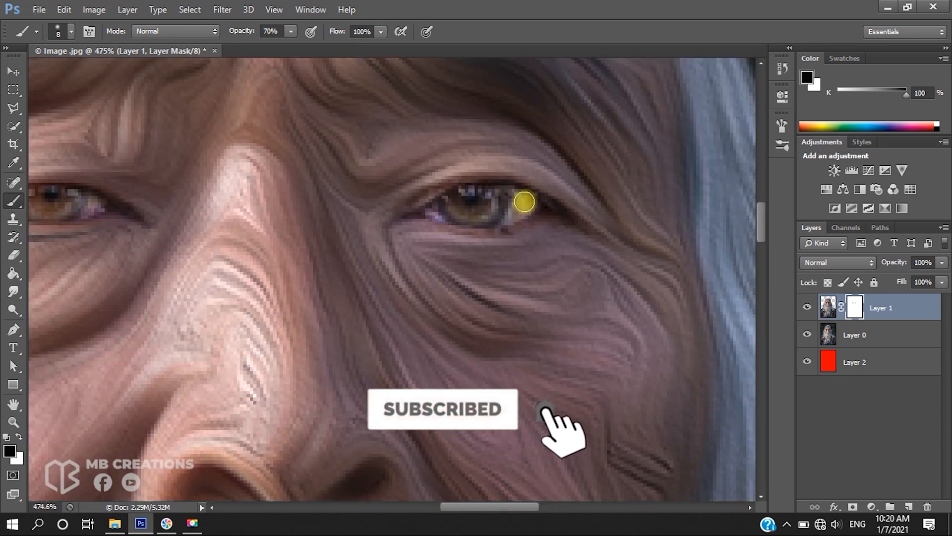
scroll(452, 203, "down", 4)
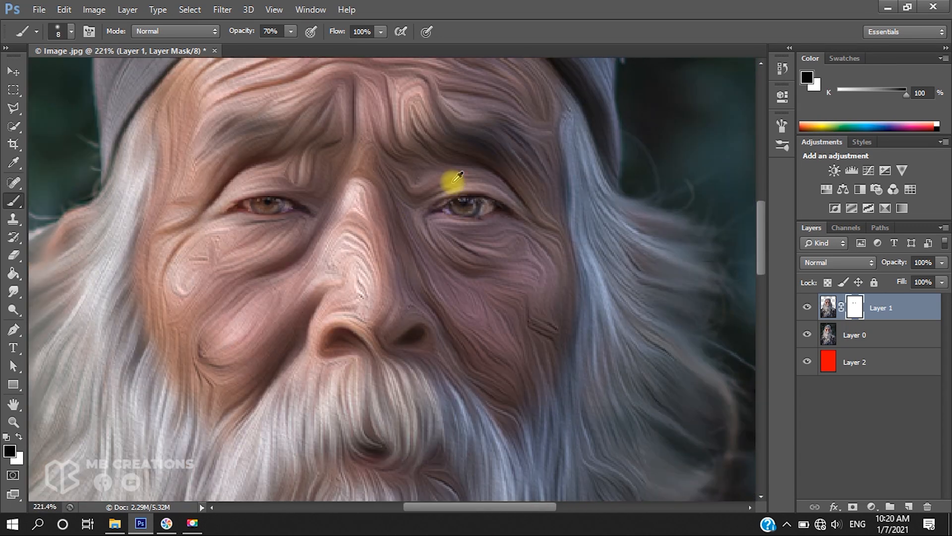
scroll(456, 179, "down", 5)
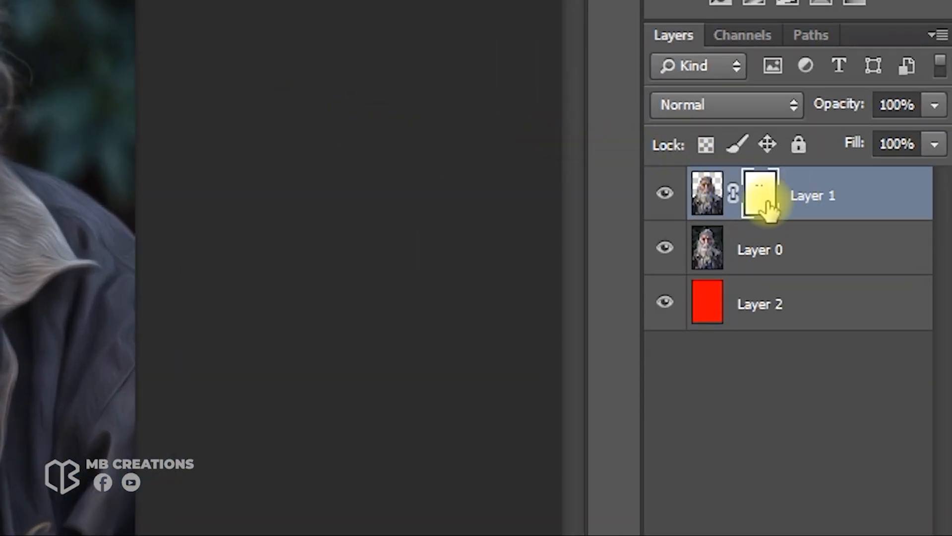
Apply the layer mask on Layer 1
right_click(767, 204)
left_click(758, 293)
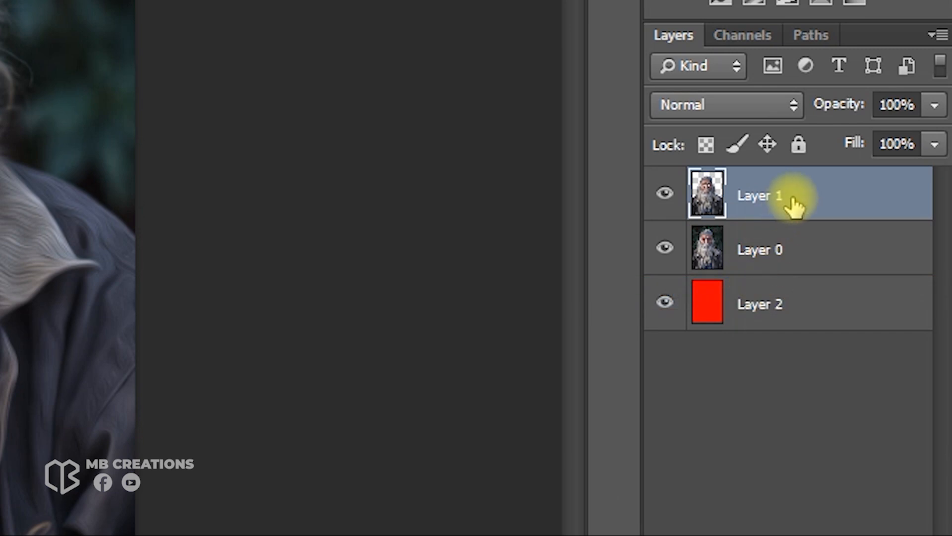
Select Layer 0 and trace a Pen path around the man's cap, hair, beard and jacket
left_click(797, 255)
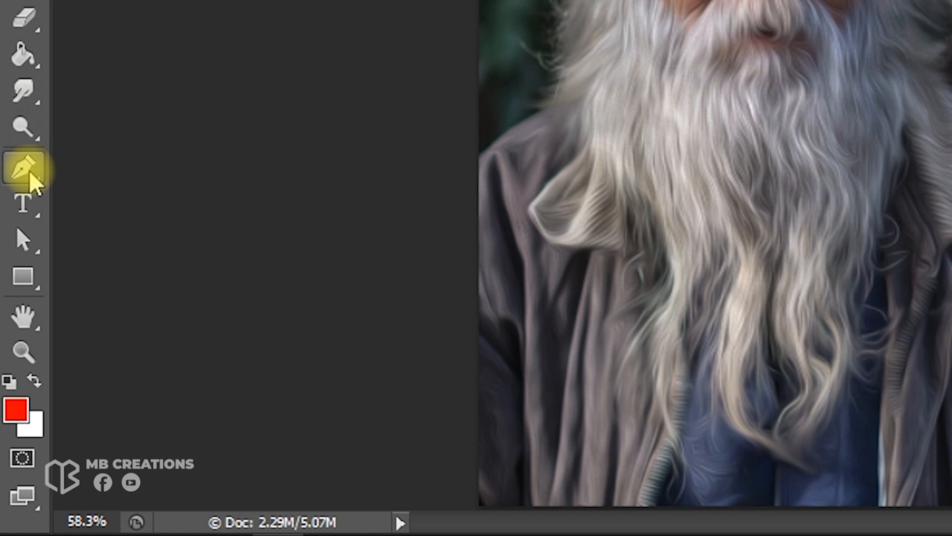
left_click_drag(31, 182, 155, 177)
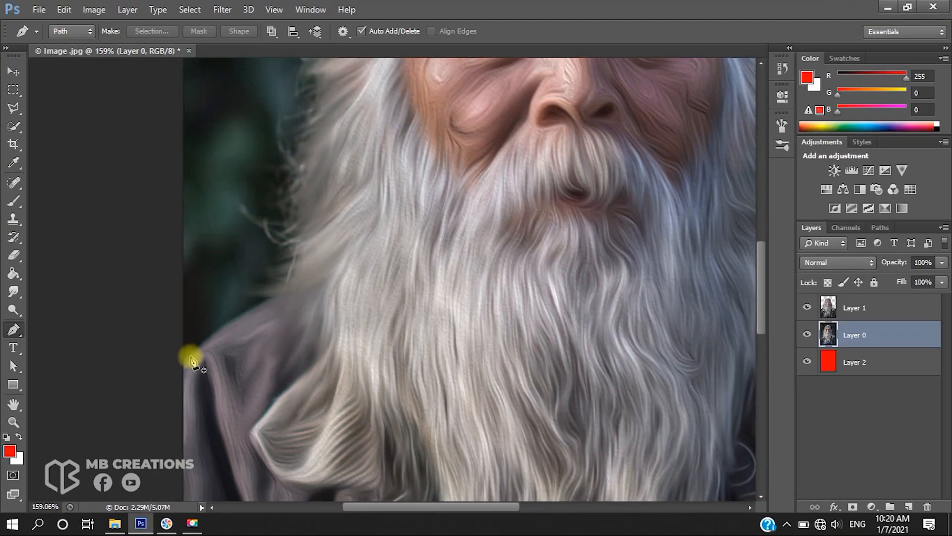
left_click_drag(175, 389, 260, 329)
scroll(297, 315, "up", 2)
left_click_drag(314, 297, 323, 255)
scroll(323, 254, "up", 2)
left_click_drag(331, 218, 331, 211)
left_click_drag(351, 149, 367, 138)
scroll(368, 138, "up", 2)
left_click_drag(400, 176, 444, 122)
scroll(395, 140, "up", 2)
scroll(445, 122, "up", 1)
left_click_drag(511, 122, 532, 103)
left_click_drag(599, 99, 643, 103)
left_click_drag(675, 129, 693, 148)
scroll(693, 148, "right", 2)
left_click_drag(546, 249, 599, 269)
scroll(551, 292, "down", 4)
scroll(568, 259, "down", 2)
scroll(613, 256, "down", 2)
scroll(598, 264, "down", 2)
left_click_drag(618, 224, 603, 261)
scroll(618, 238, "down", 1)
scroll(553, 287, "right", 1)
mouse_move(639, 289)
left_mouse_down()
mouse_move(659, 290)
mouse_move(646, 296)
left_mouse_up()
scroll(553, 287, "right", 1)
scroll(553, 287, "down", 1)
left_click(683, 335)
scroll(684, 325, "down", 6)
left_click(693, 465)
left_click(567, 486)
left_click(80, 461)
left_click(102, 148)
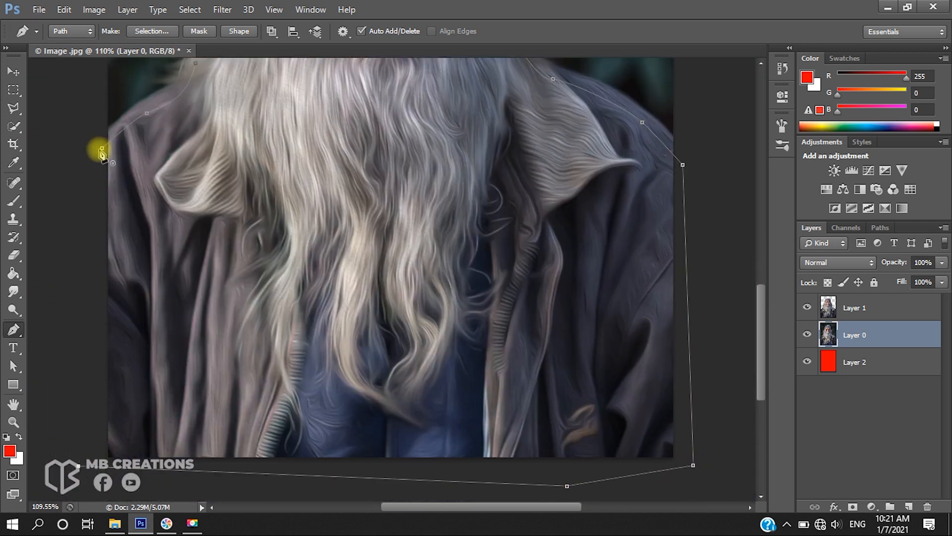
left_click(347, 199)
scroll(347, 199, "down", 3)
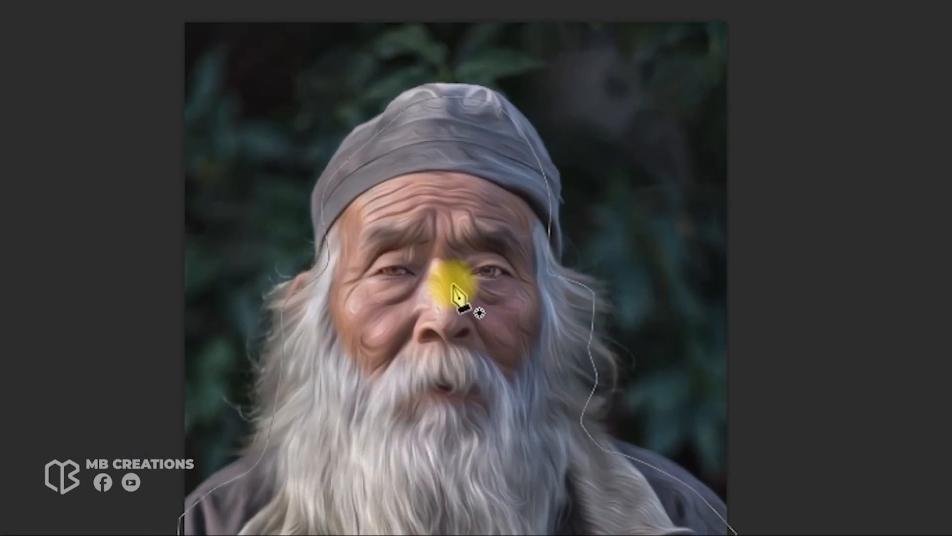
Turn the path into a selection with 0 px feather radius and copy it to a new layer
right_click(453, 285)
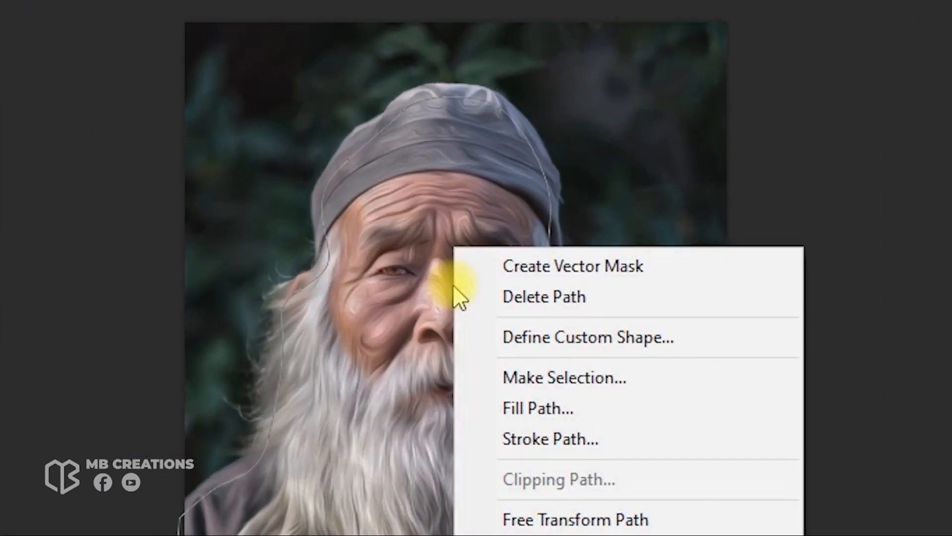
left_click(707, 381)
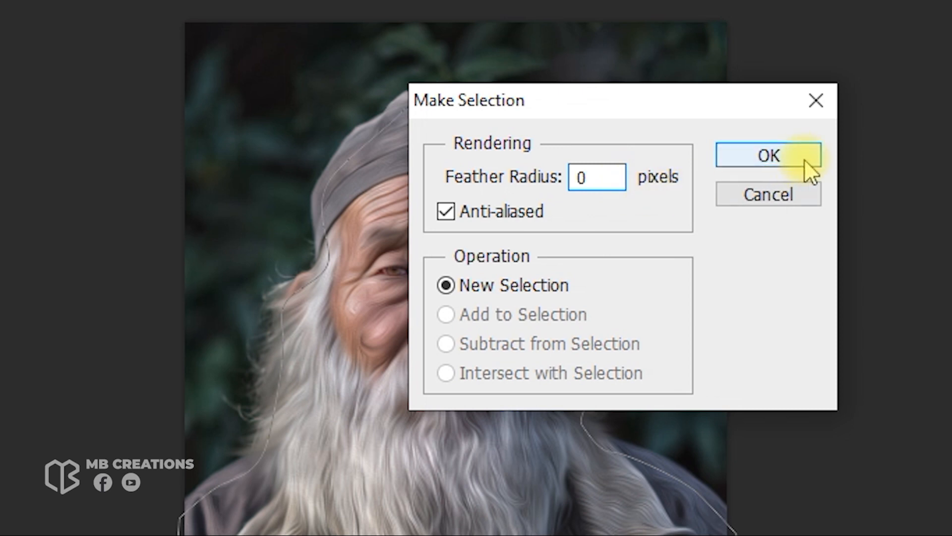
left_click(768, 155)
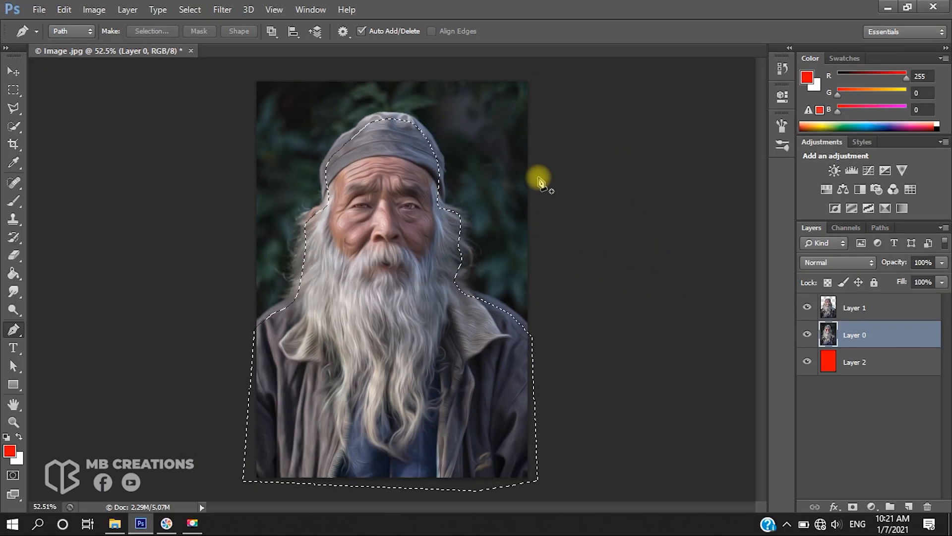
key("ctrl+j")
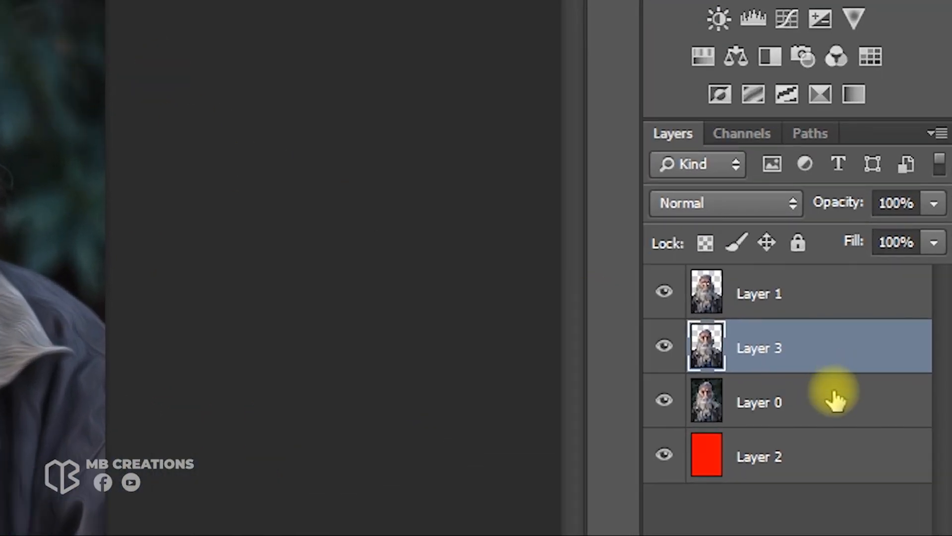
Apply a Gaussian Blur of 10.0 pixels to Layer 0
left_click(893, 361)
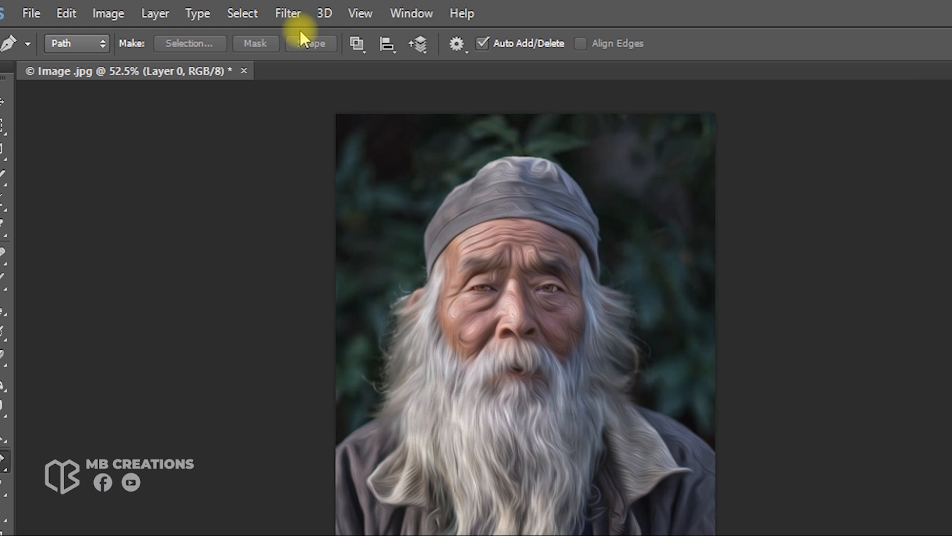
left_click(288, 14)
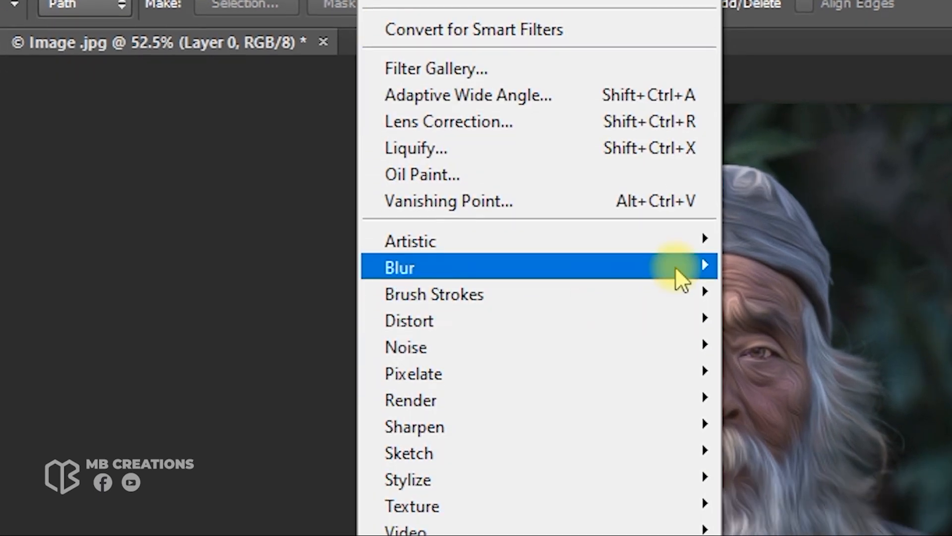
mouse_move(680, 330)
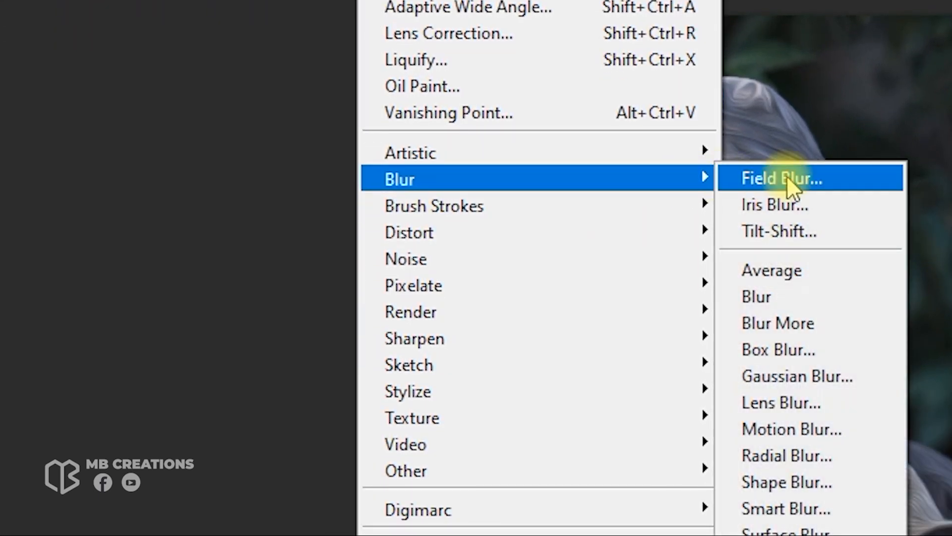
left_click(855, 375)
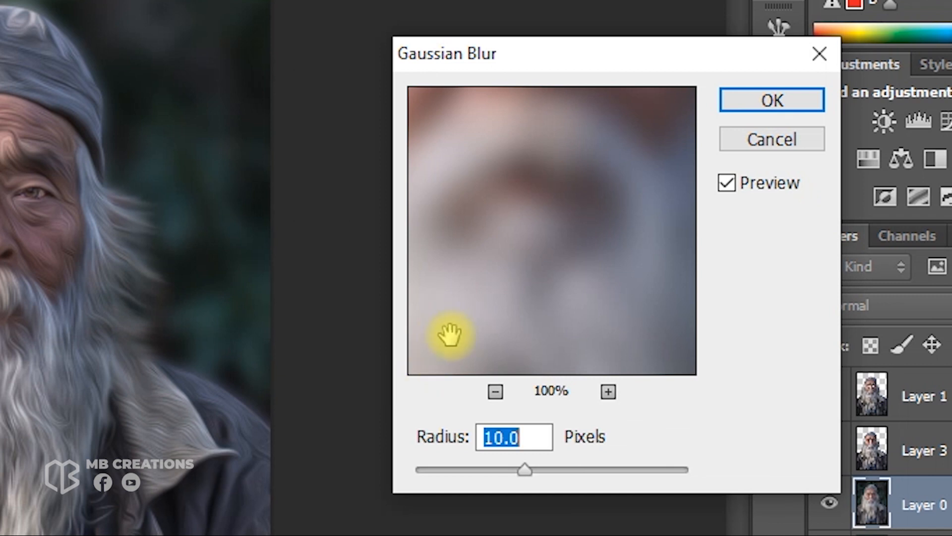
left_click(908, 474)
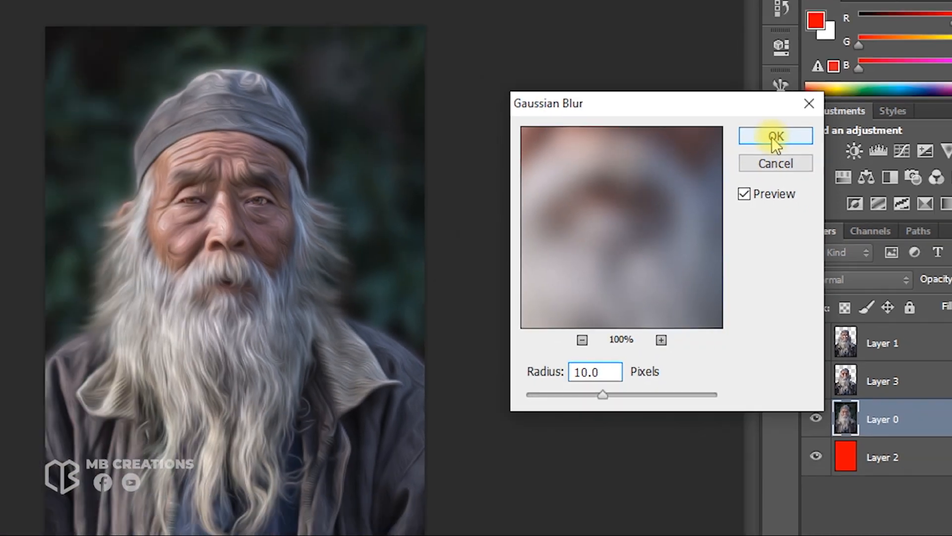
left_click(766, 102)
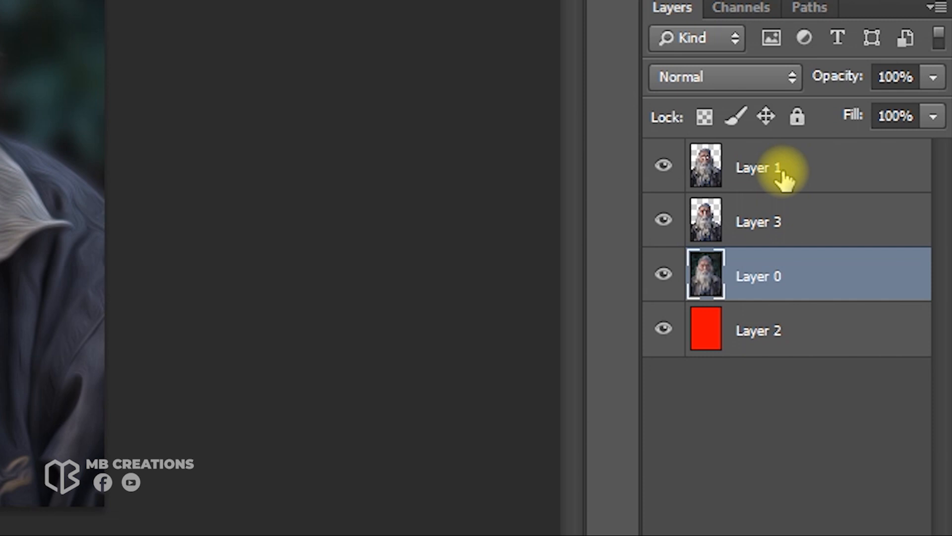
Select Layer 1 down to Layer 0 and stamp the visible layers into a new merged layer on top
left_click(783, 179)
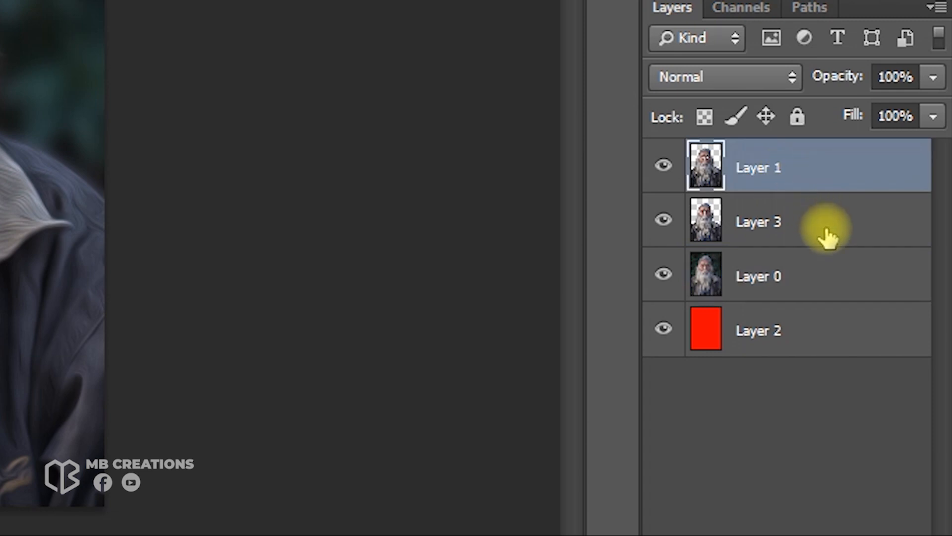
left_click(844, 281, "shift")
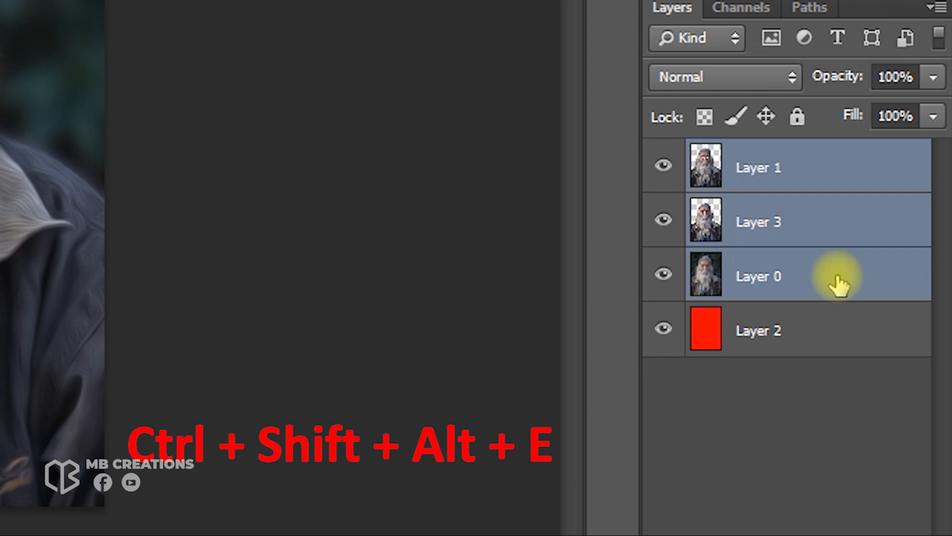
key("ctrl+shift+alt+e")
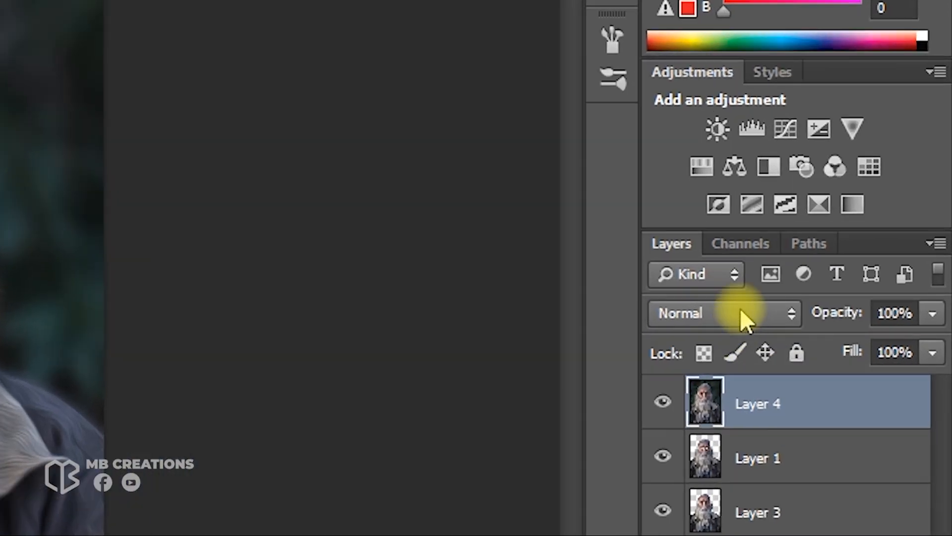
Set the merged layer's blend mode to Overlay and its opacity to 55%
left_click(847, 260)
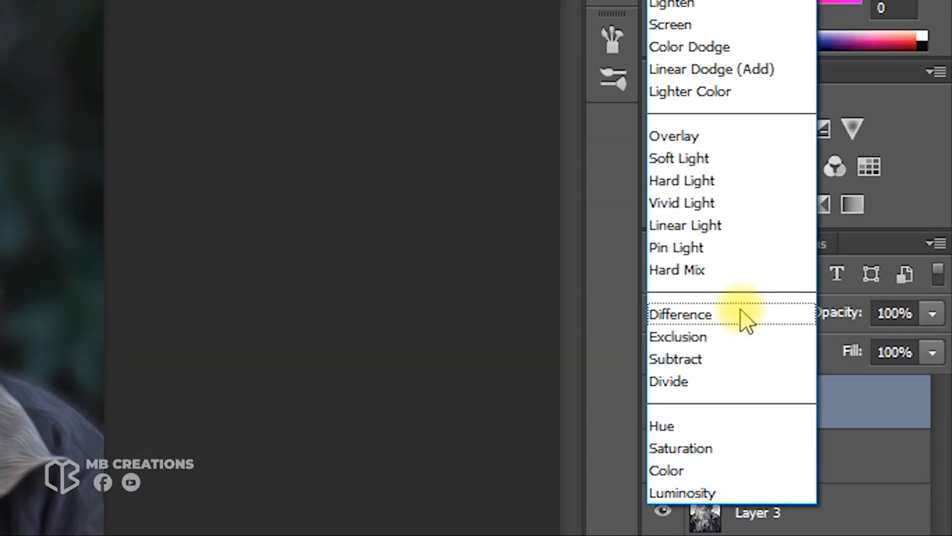
left_click(686, 129)
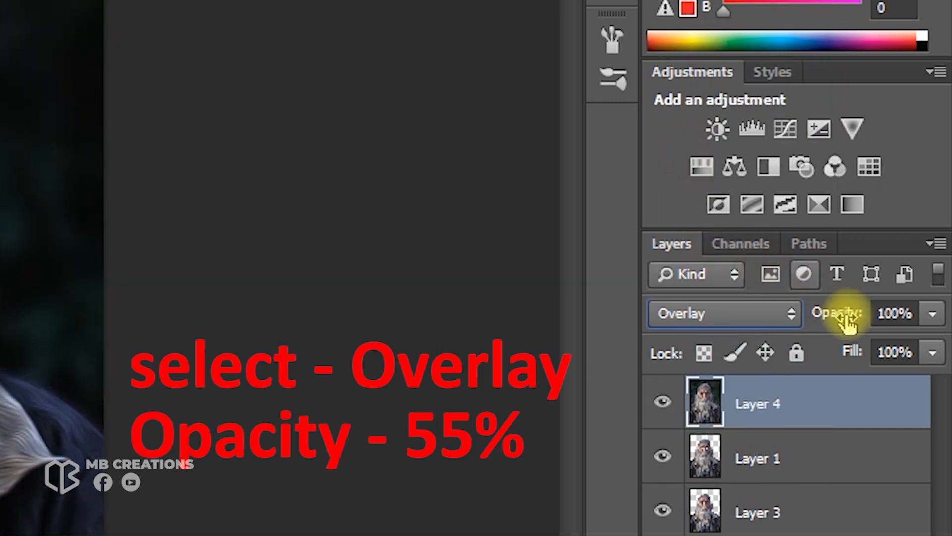
left_click(887, 315)
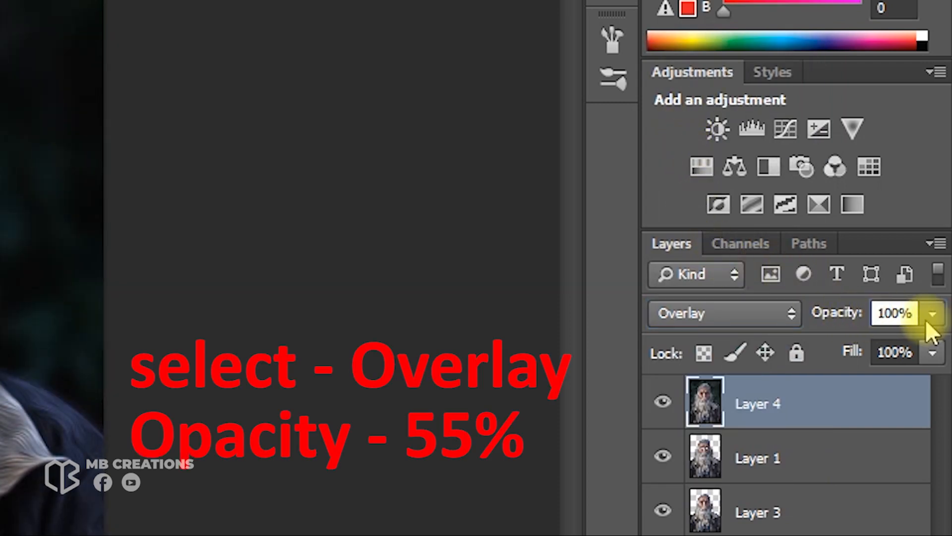
key("BackSpace")
key("Delete")
key("Delete")
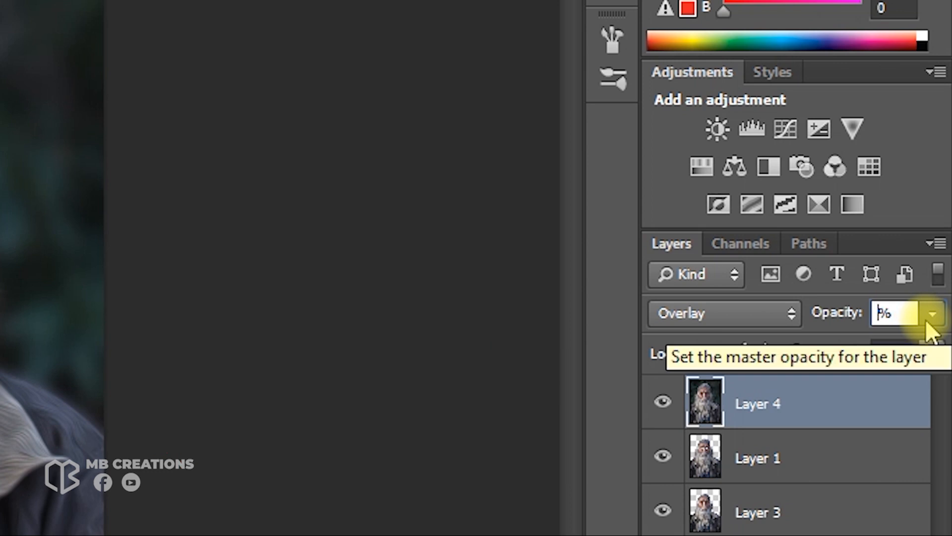
type("55")
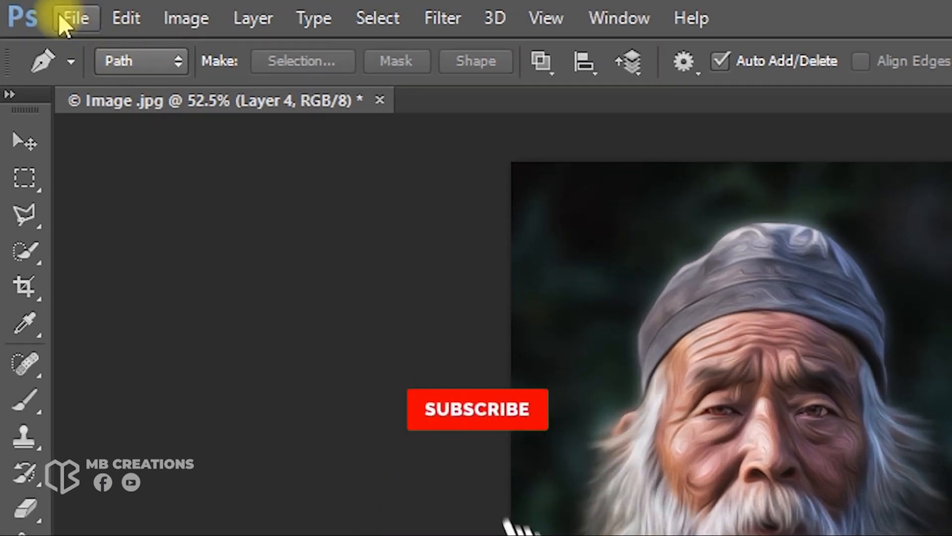
Save a copy of the image as a JPEG named "Oil Paint Edit" in the Oil Paint folder
left_click(38, 10)
left_click(179, 361)
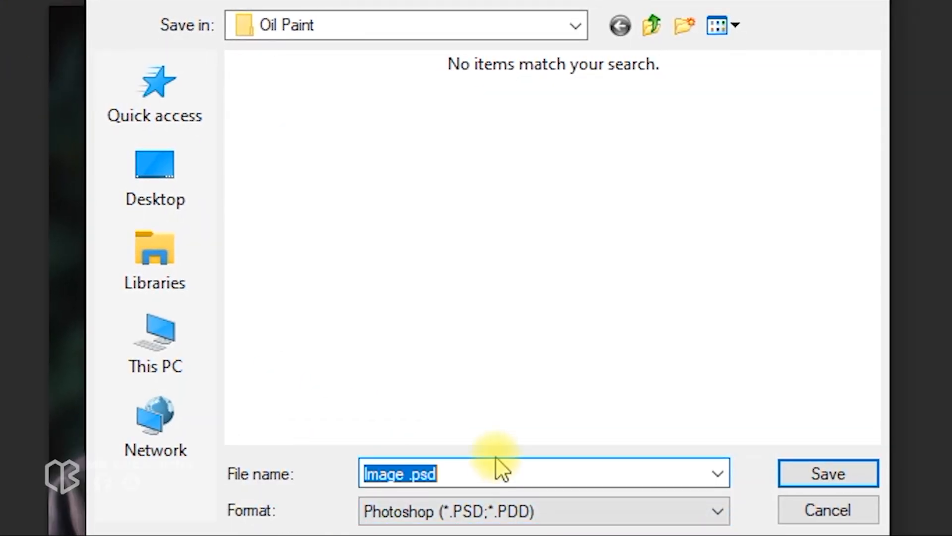
type("Oil Pain")
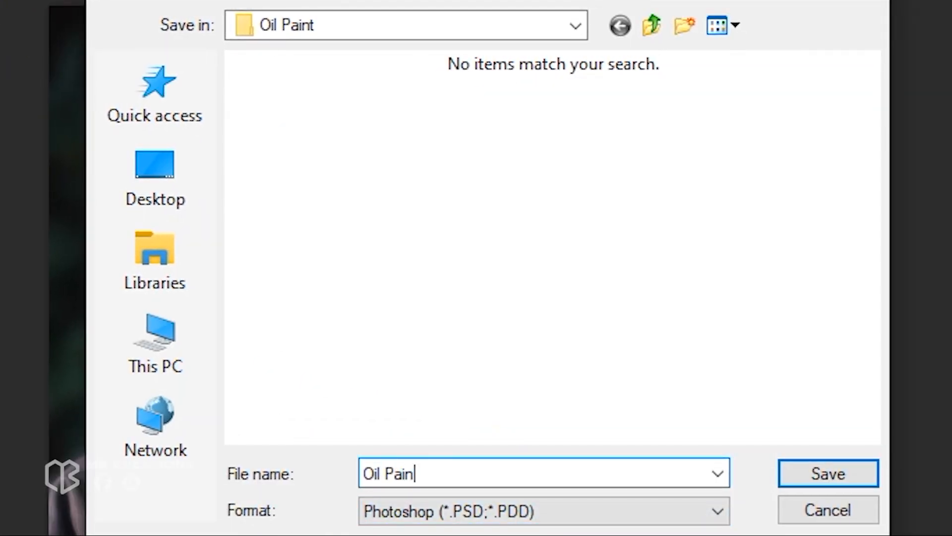
type("t Edit")
left_click(502, 515)
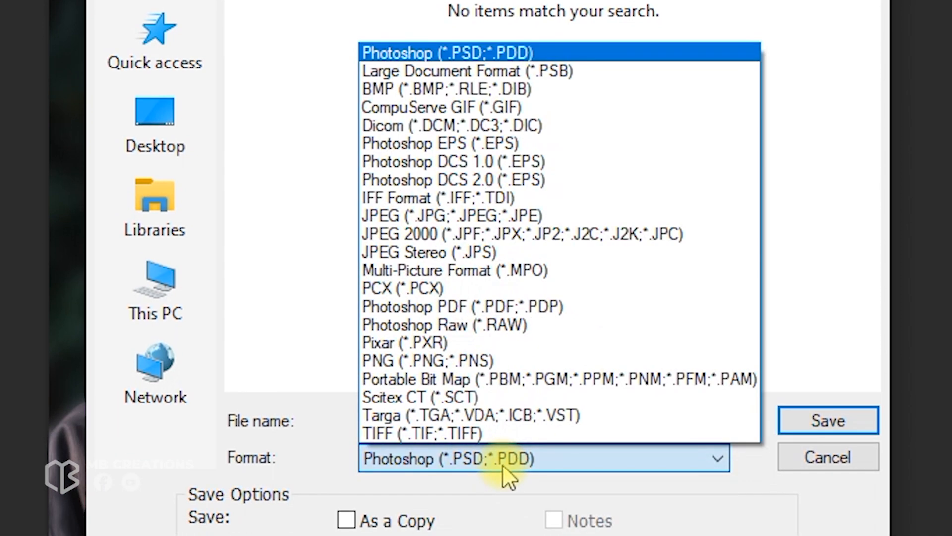
left_click(436, 216)
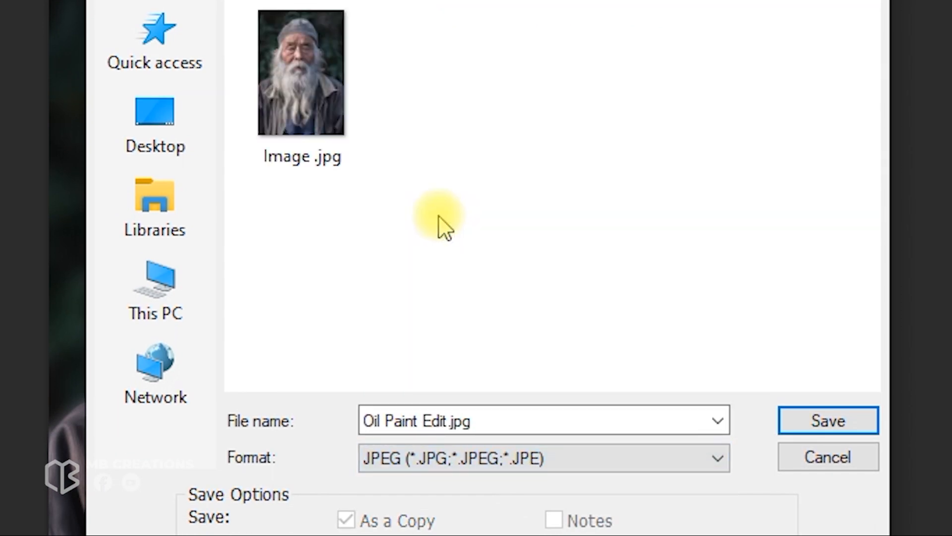
left_click(865, 420)
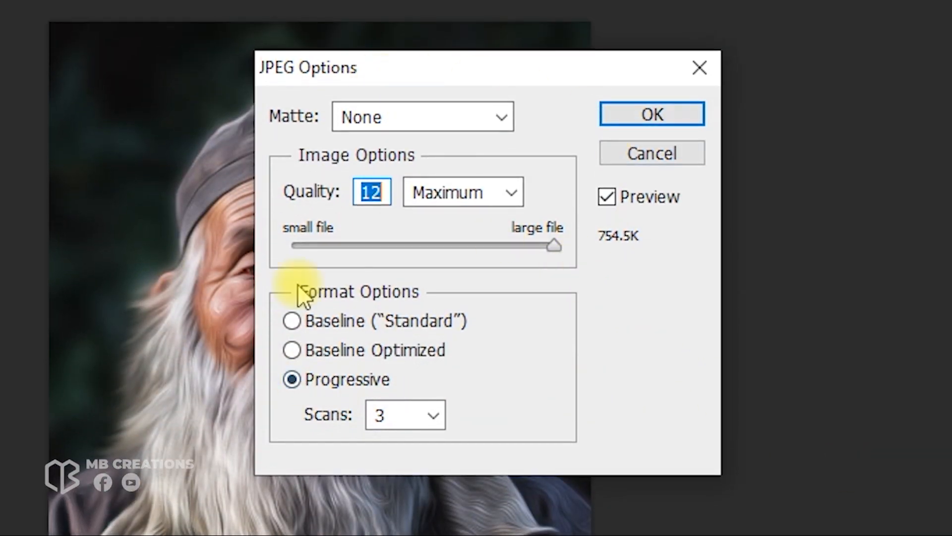
Confirm the JPEG options with Quality 12 at Maximum
left_click(472, 189)
left_click(467, 279)
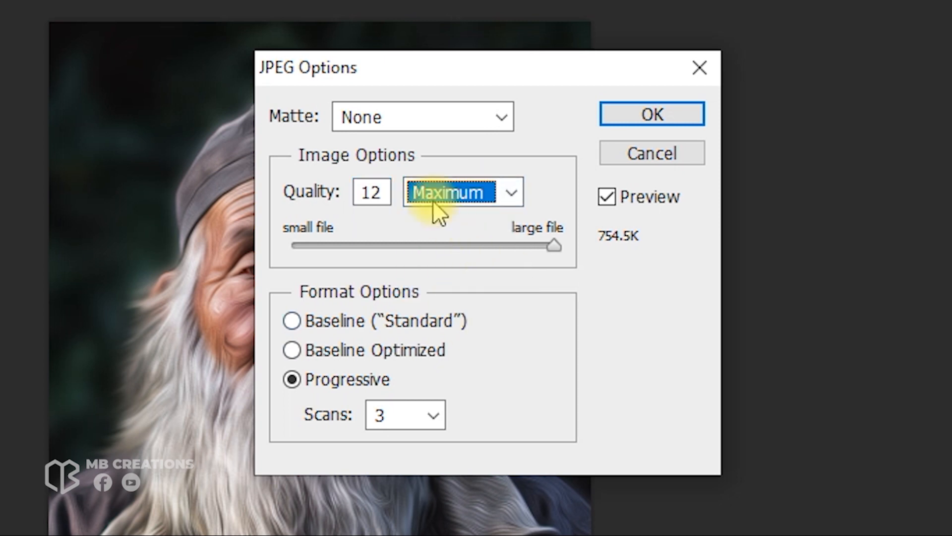
left_click(386, 192)
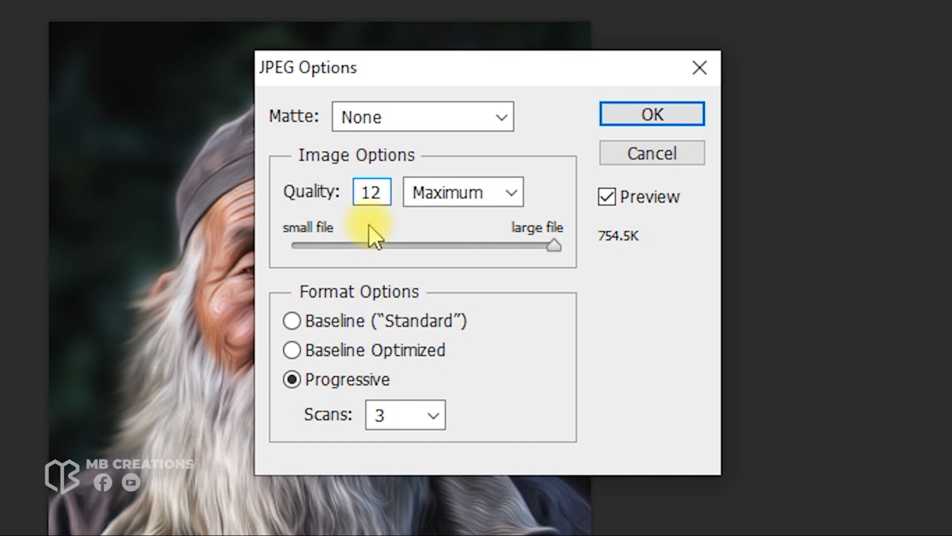
left_click(683, 115)
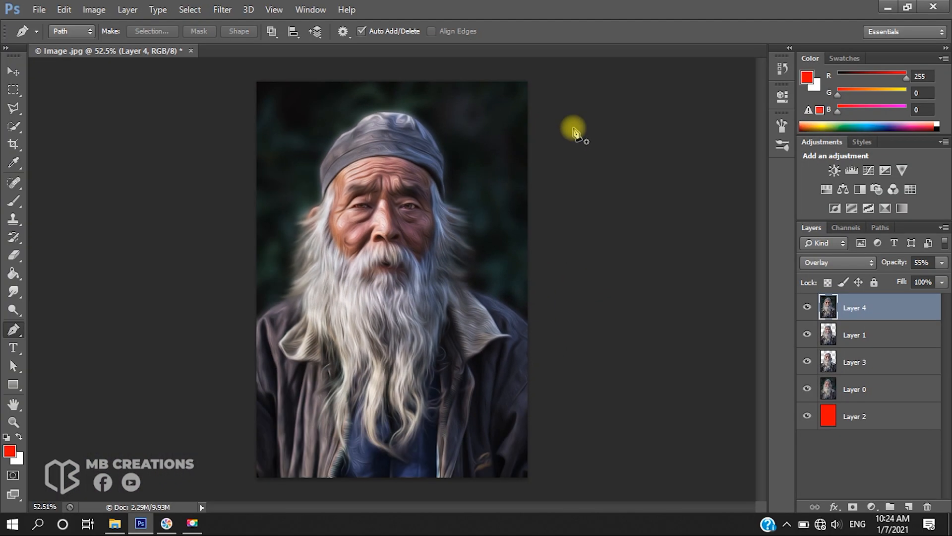